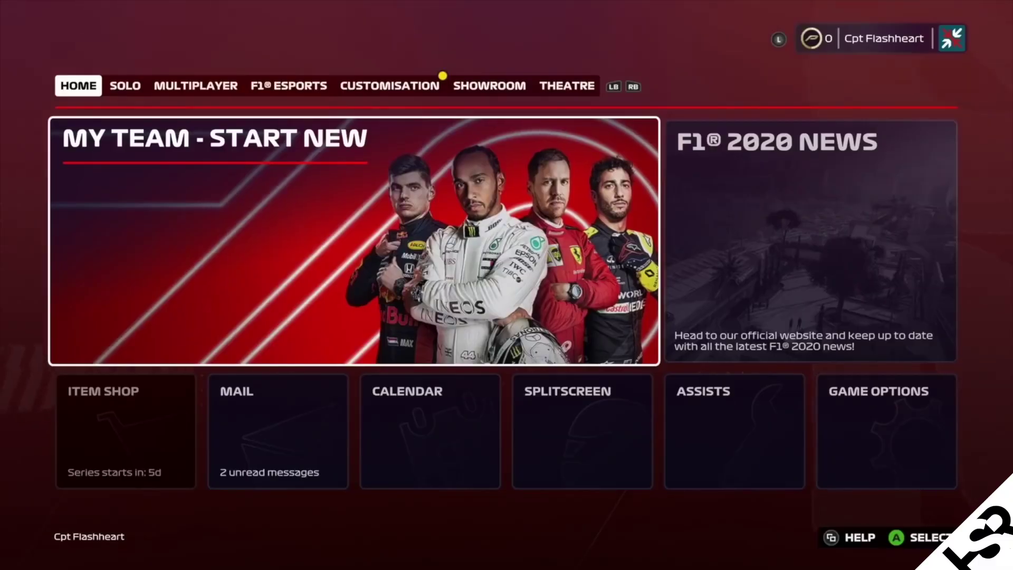
Start a new My Team career and confirm the driver to enter the team hub
{"action": "key", "text": "Return"}
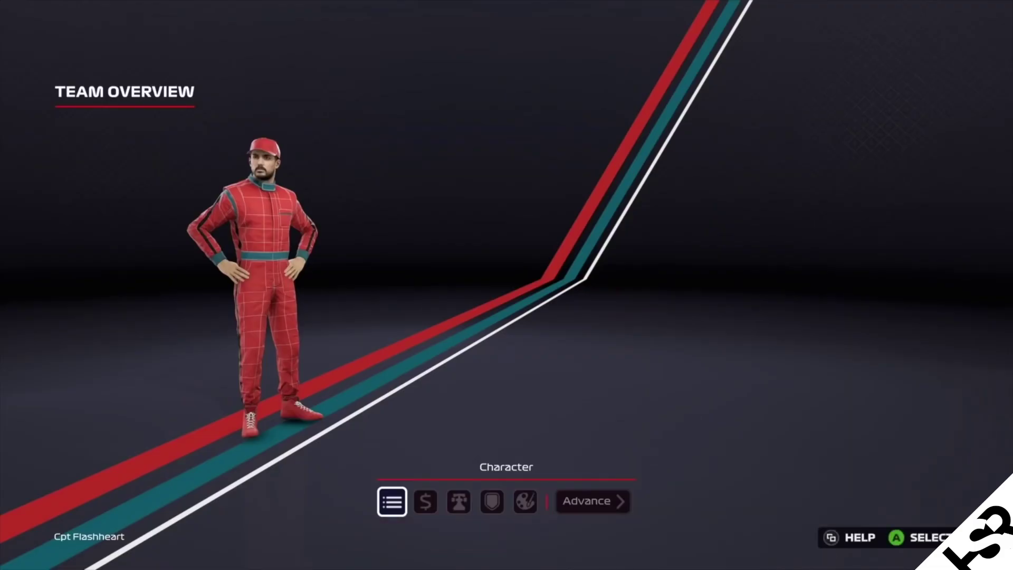
{"action": "key", "text": "Return"}
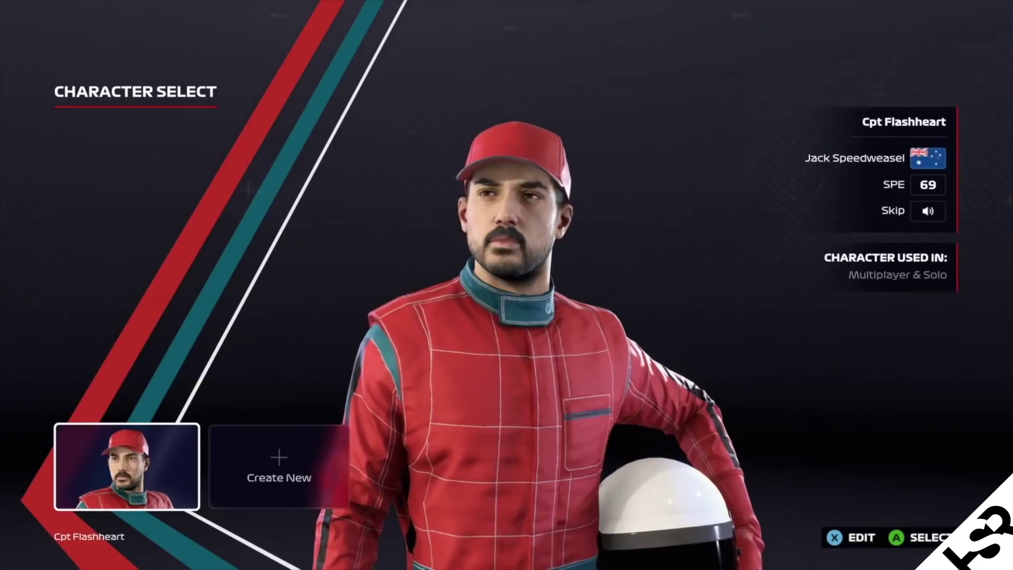
{"action": "key", "text": "Escape"}
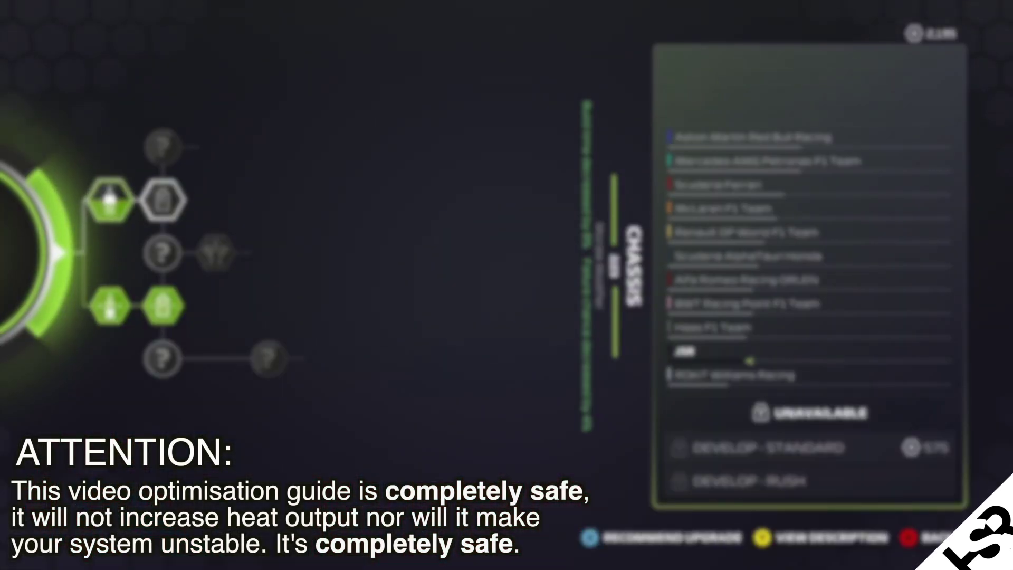
Browse the R&D Chassis upgrade tree down to the Rear Floor Undertray upgrade
{"action": "key", "text": "Right"}
{"action": "key", "text": "Down"}
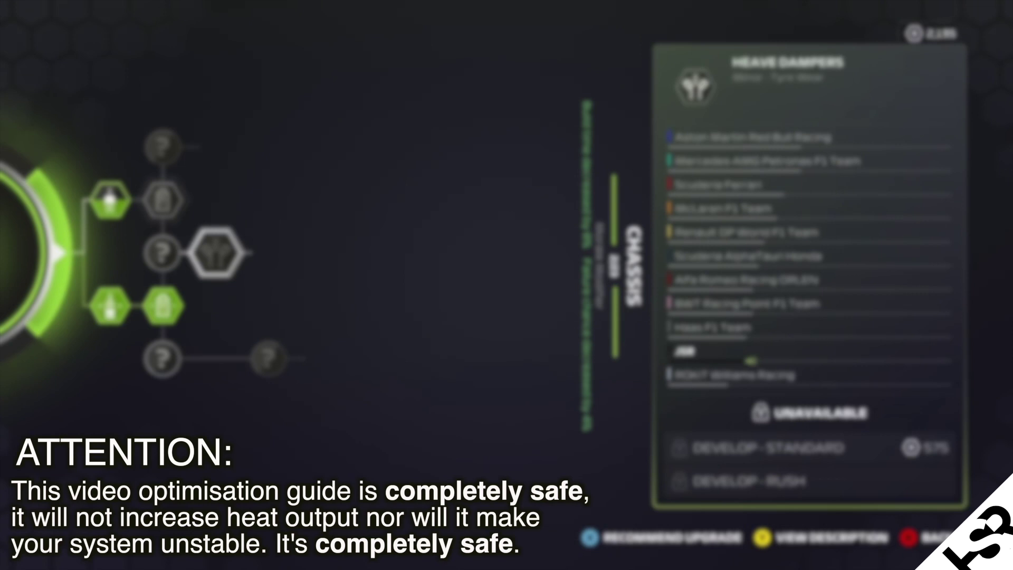
{"action": "key", "text": "Left"}
{"action": "key", "text": "Down"}
{"action": "key", "text": "Left"}
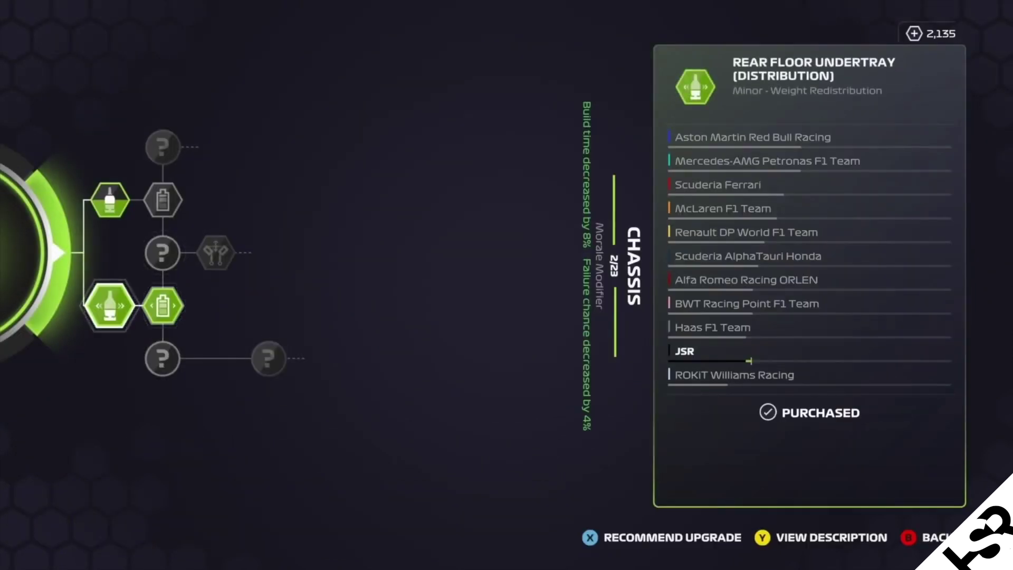
{"action": "key", "text": "Escape"}
Inspect the Powertrain Ignition System upgrade, then switch the team hub to Facilities
{"action": "key", "text": "Left"}
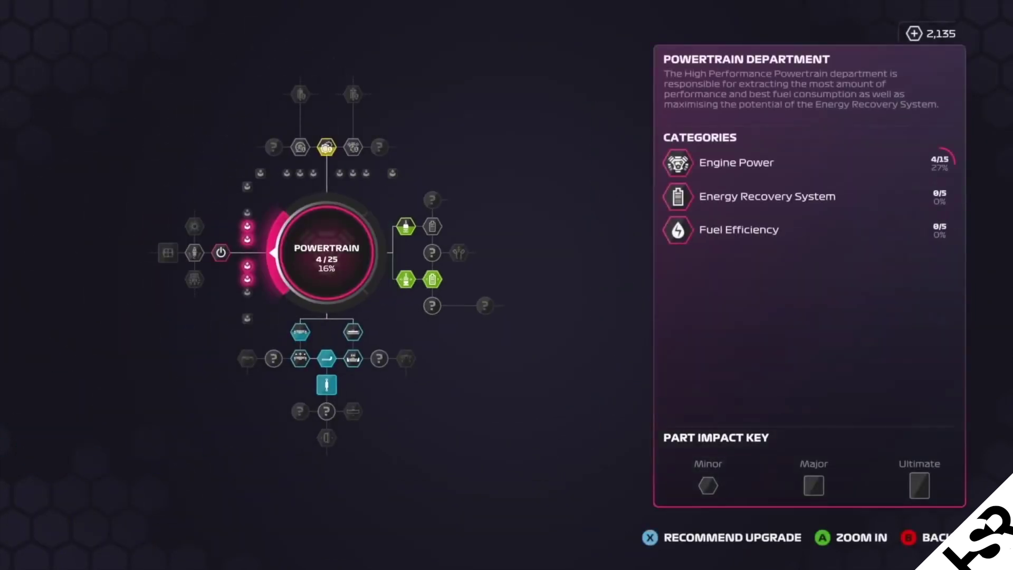
{"action": "key", "text": "Return"}
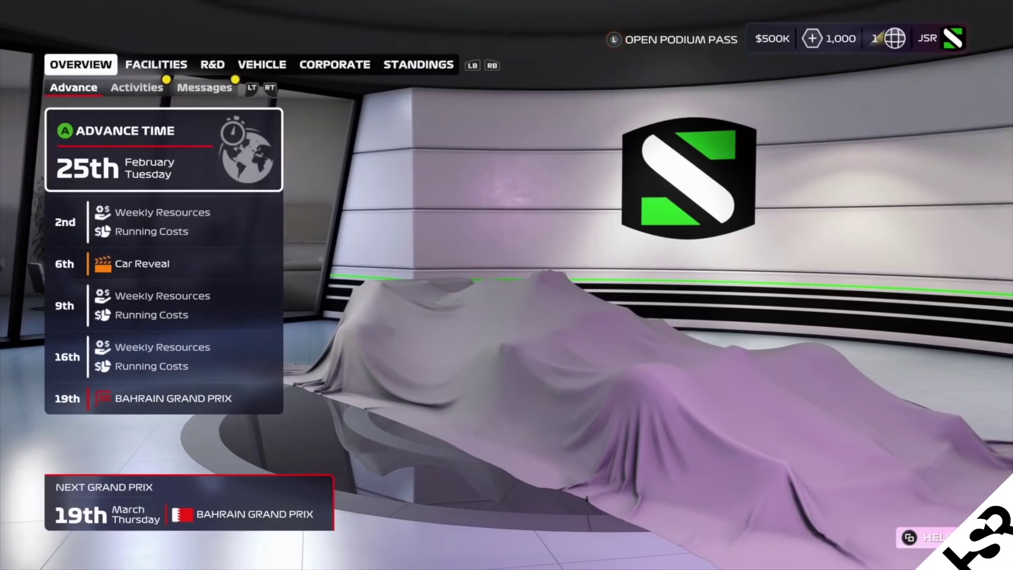
{"action": "key", "text": "e"}
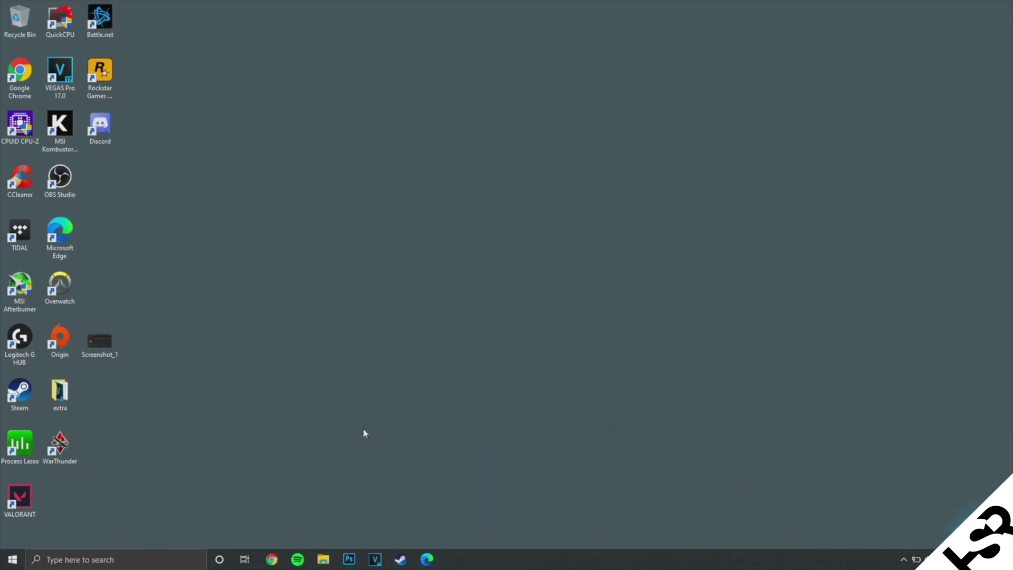
Search Windows for 'game mode' and open the Game Mode settings page
{"action": "left_click", "coordinate": [14, 558]}
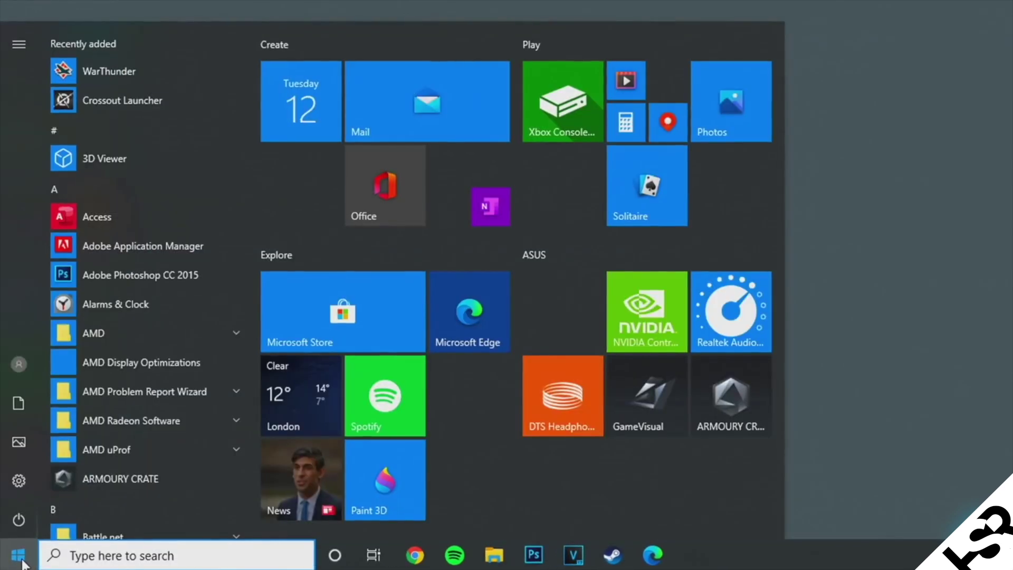
{"action": "type", "text": "game mode"}
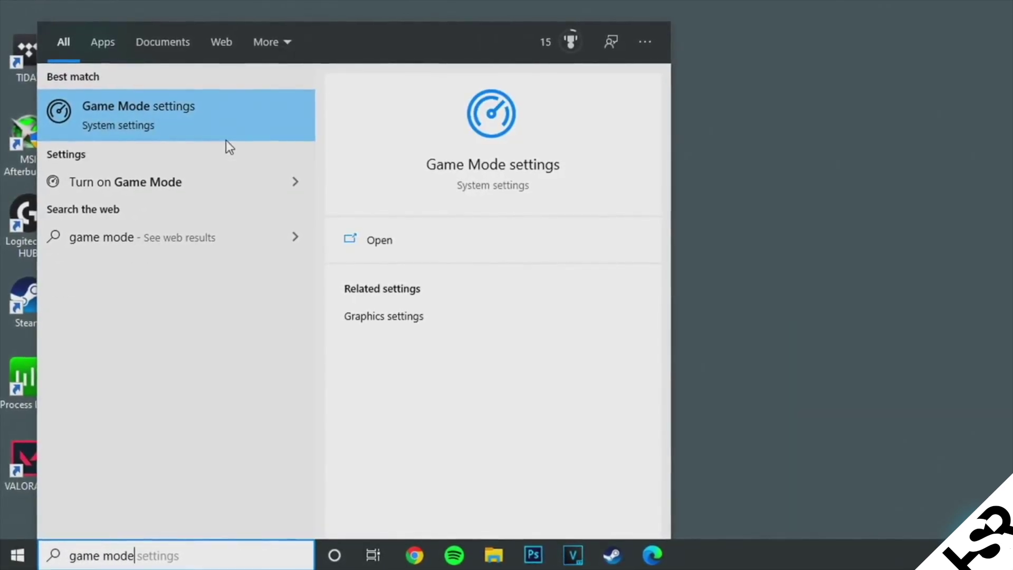
{"action": "left_click", "coordinate": [174, 109]}
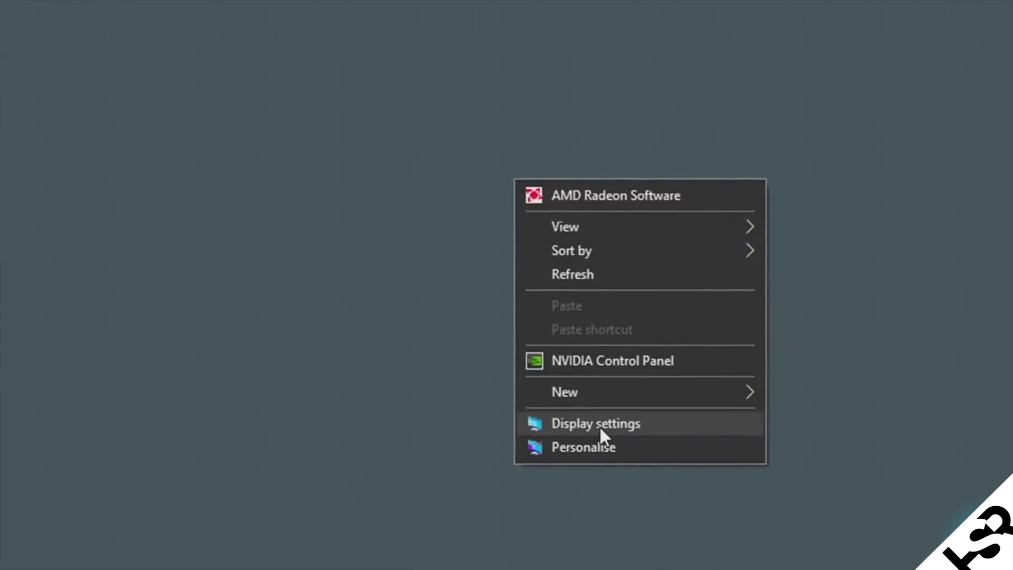
Set Display 1's refresh rate to 144 Hz in the display adapter's Monitor settings and apply it
{"action": "left_click", "coordinate": [602, 426]}
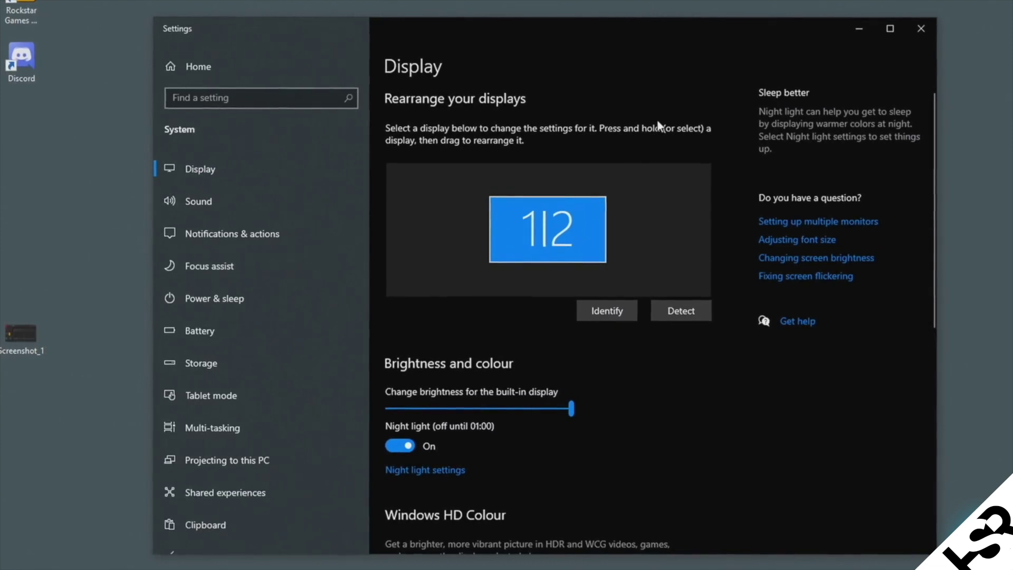
{"action": "scroll", "coordinate": [649, 174], "scroll_direction": "down", "scroll_amount": 10}
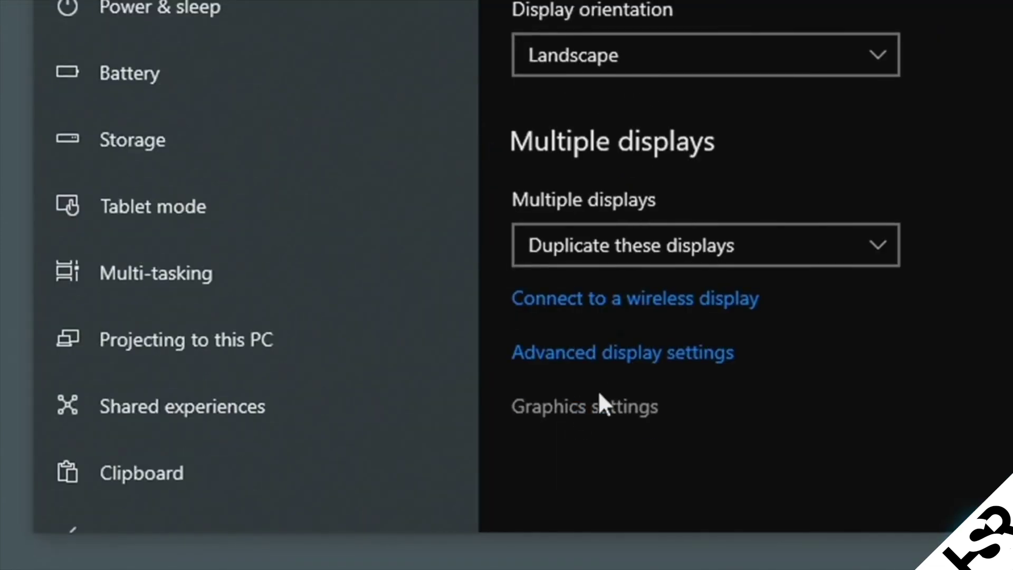
{"action": "left_click", "coordinate": [676, 353]}
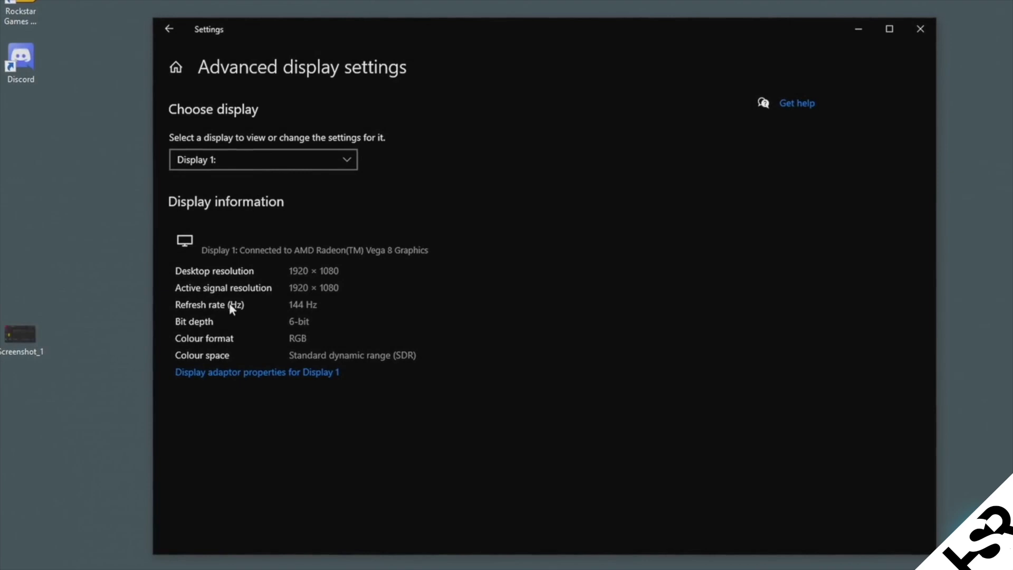
{"action": "left_click", "coordinate": [235, 374]}
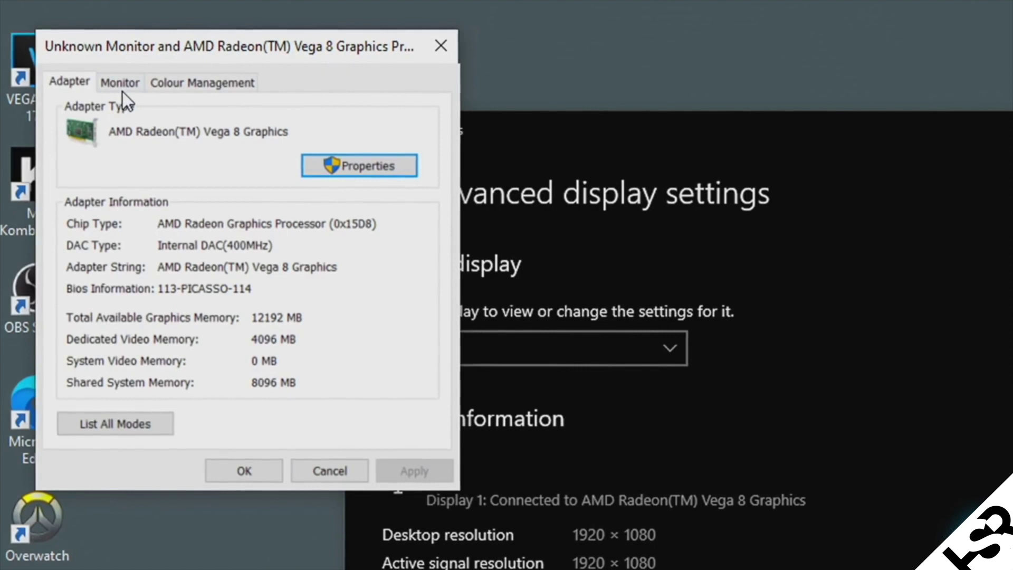
{"action": "left_click", "coordinate": [127, 84]}
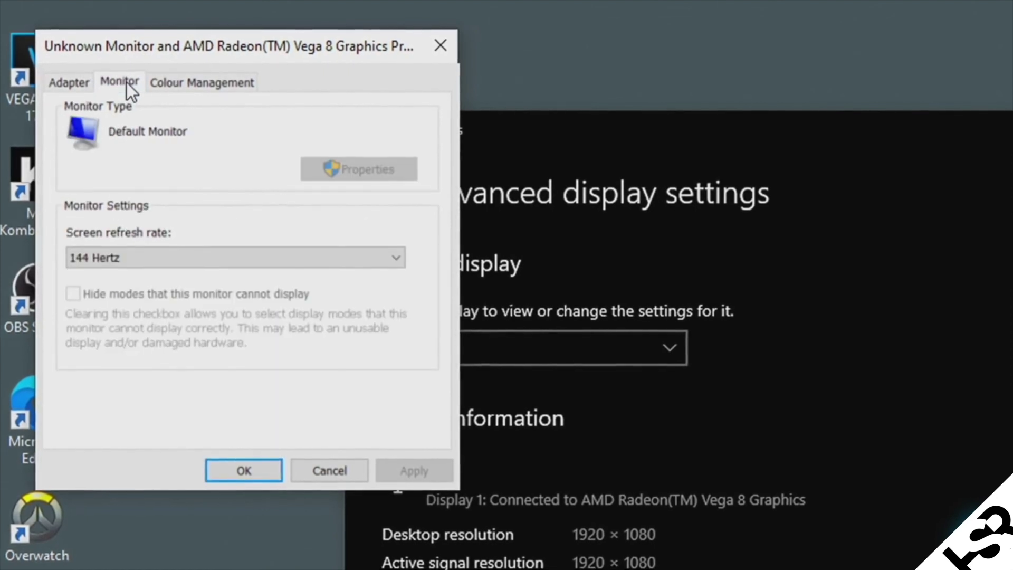
{"action": "left_click", "coordinate": [114, 258]}
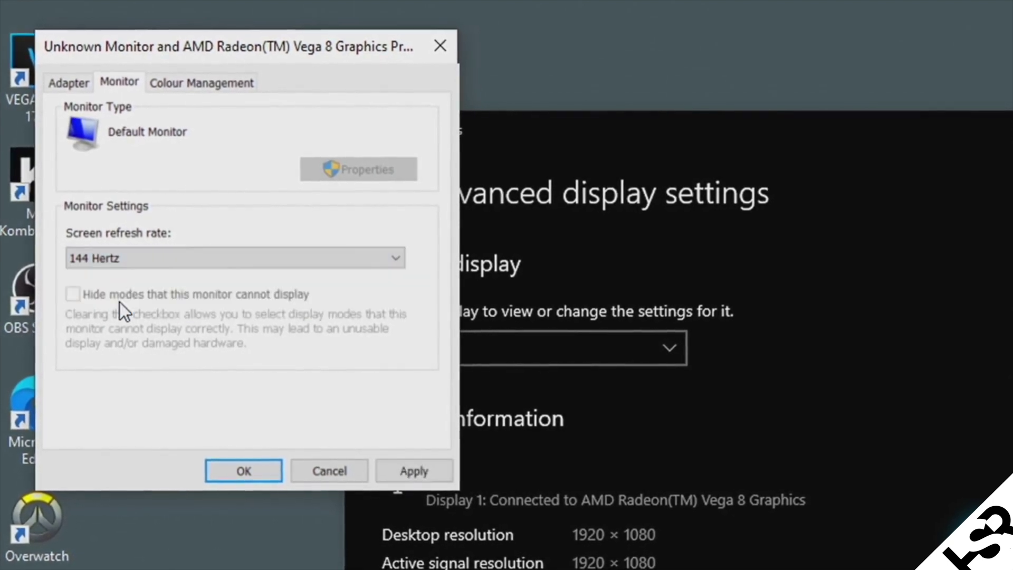
{"action": "left_click", "coordinate": [416, 475]}
{"action": "left_click", "coordinate": [266, 471]}
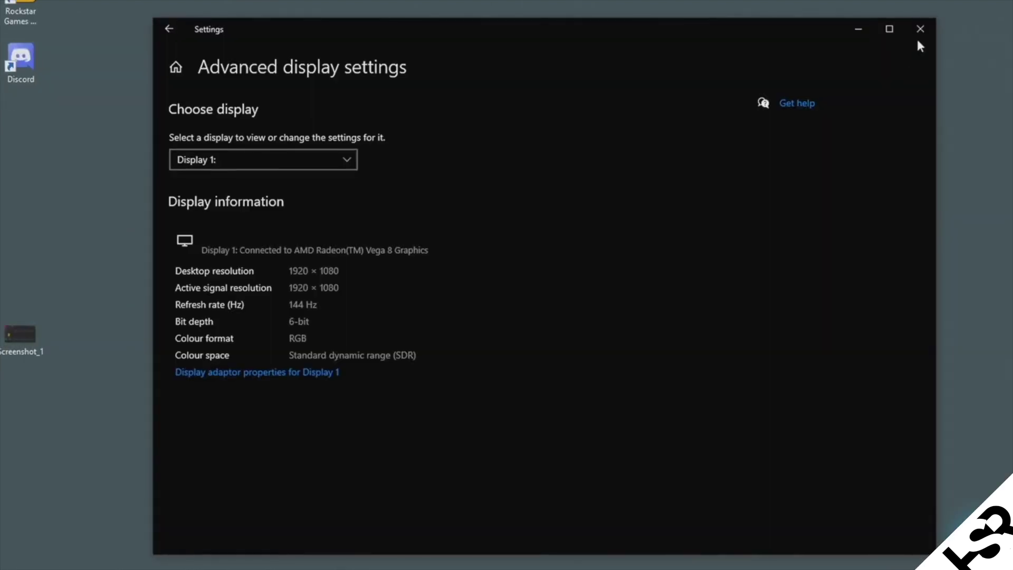
Close Settings and launch Registry Editor through a 'regedit' search
{"action": "left_click", "coordinate": [920, 29]}
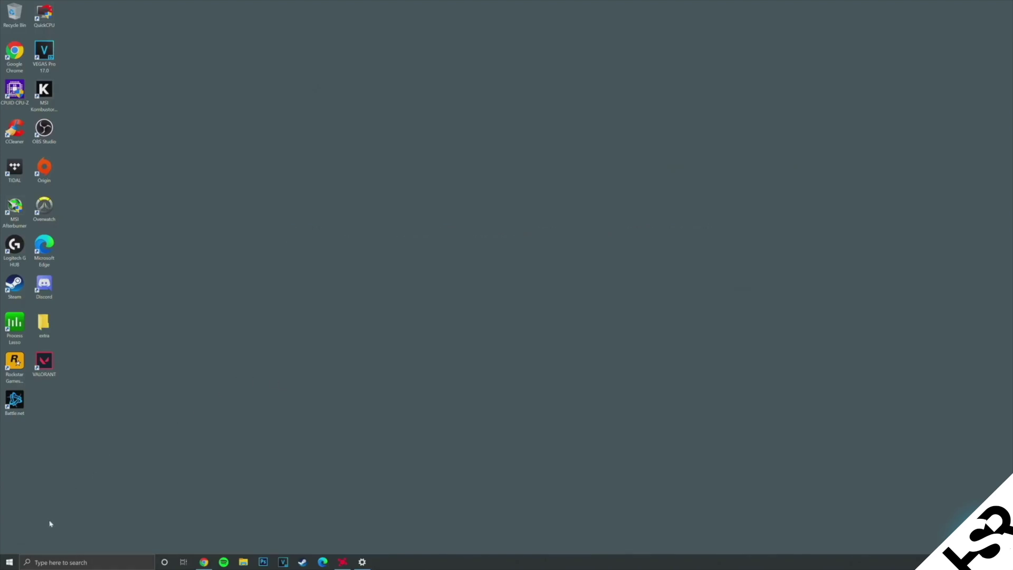
{"action": "left_click", "coordinate": [9, 562]}
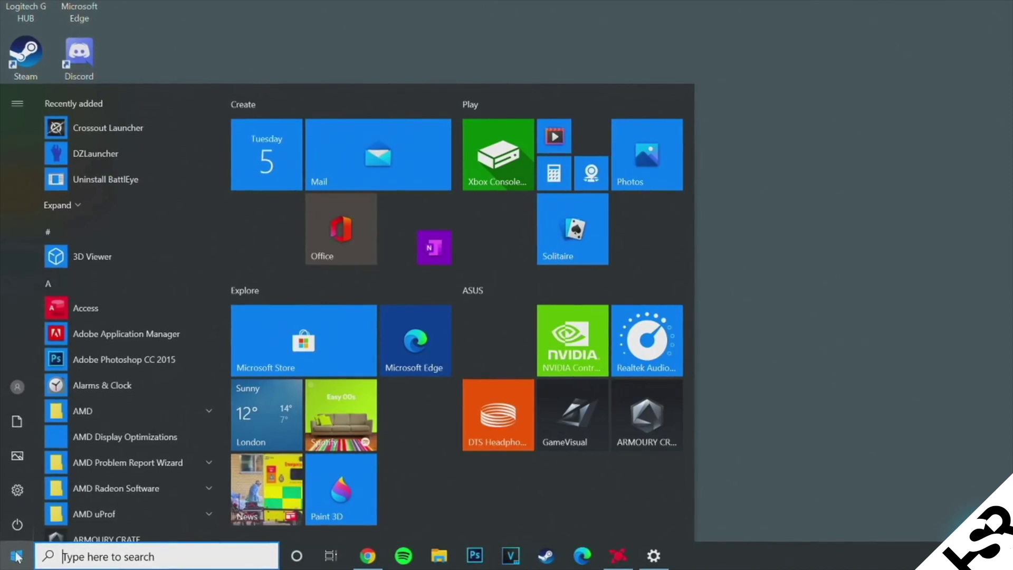
{"action": "type", "text": "regedi"}
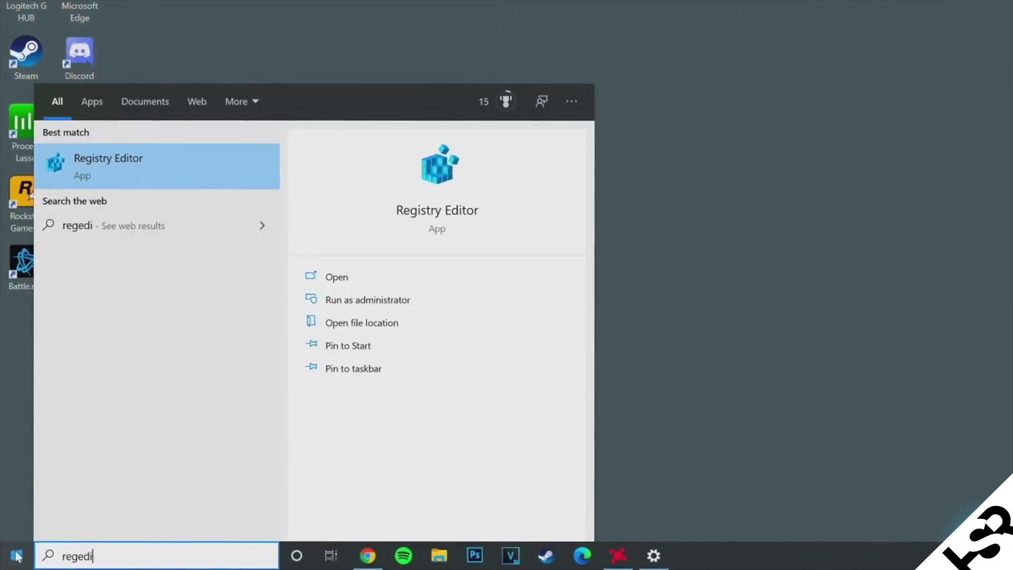
{"action": "type", "text": "t"}
{"action": "key", "text": "Return"}
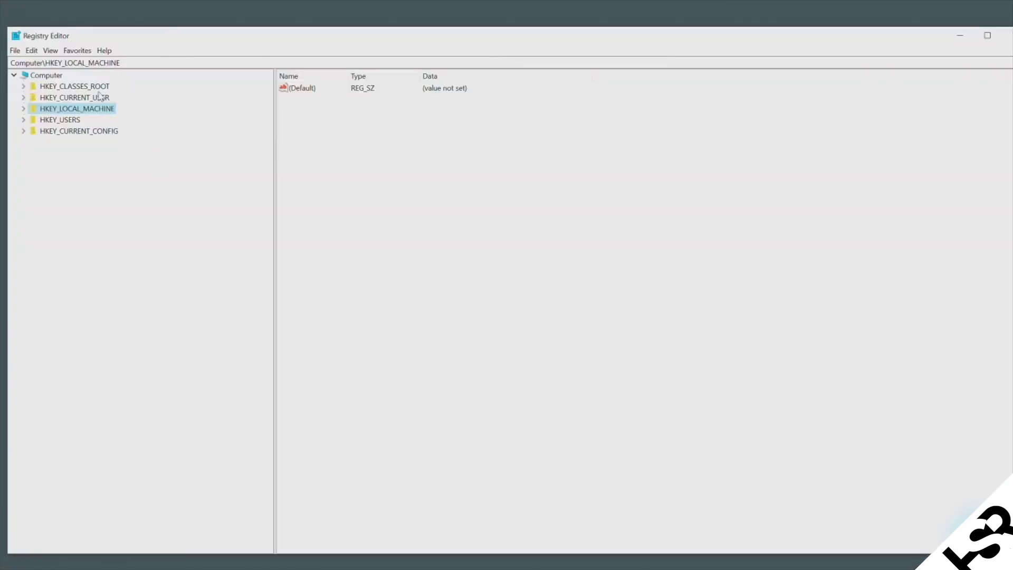
Find 'ulps' in the registry and keep the EnableUlps value at 0
{"action": "left_click", "coordinate": [36, 50]}
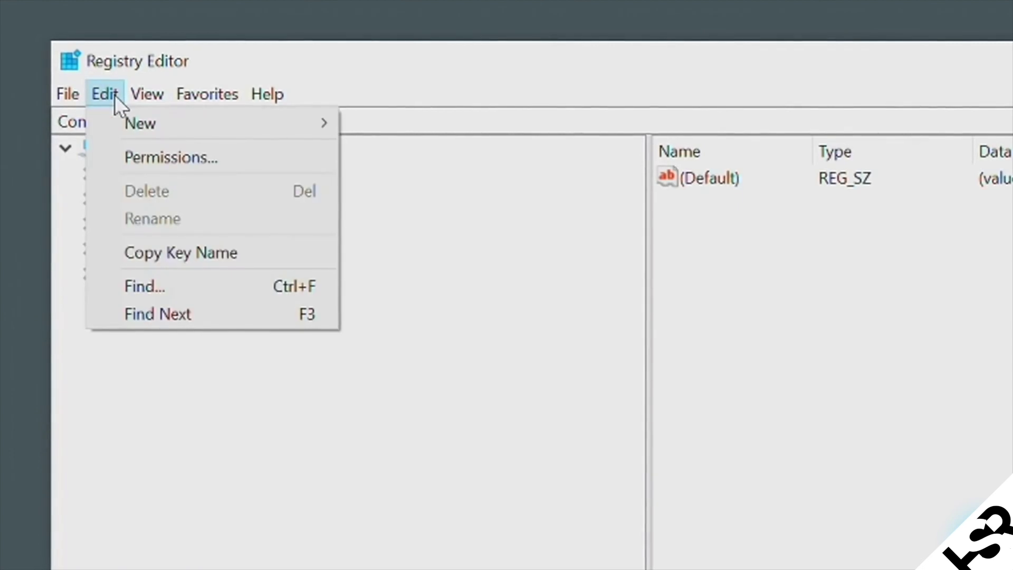
{"action": "left_click", "coordinate": [168, 288]}
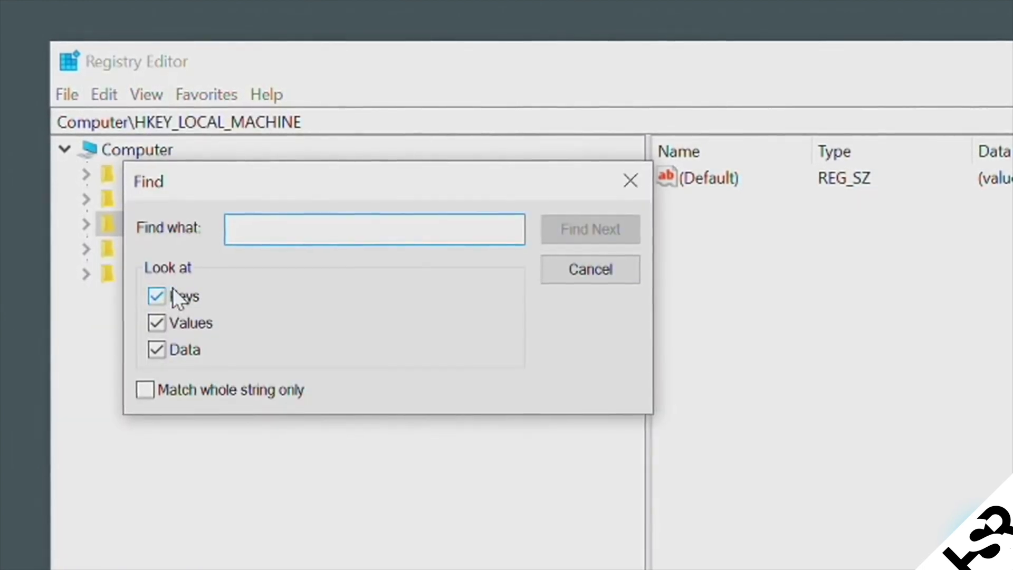
{"action": "type", "text": "ulps"}
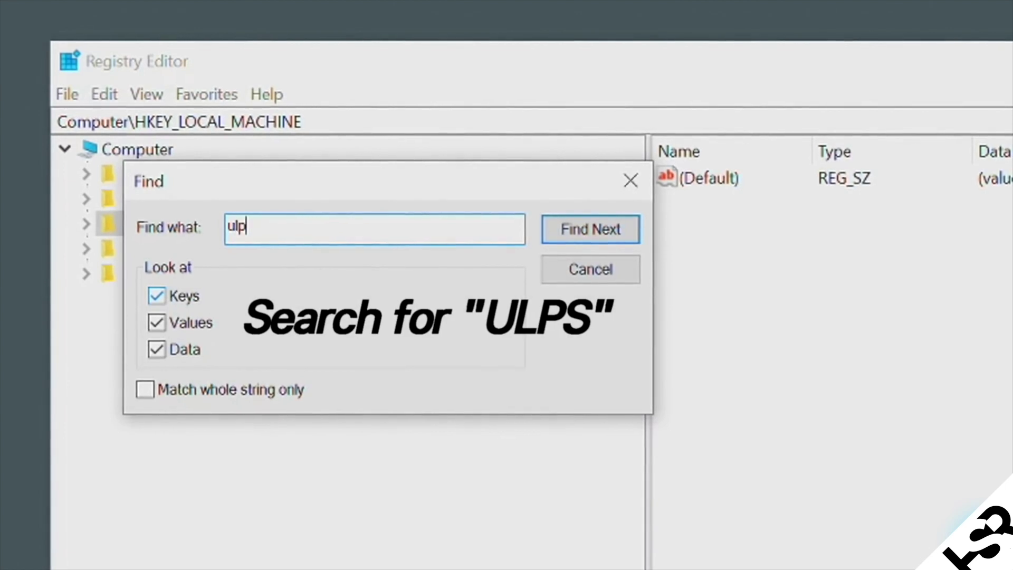
{"action": "left_click", "coordinate": [560, 239]}
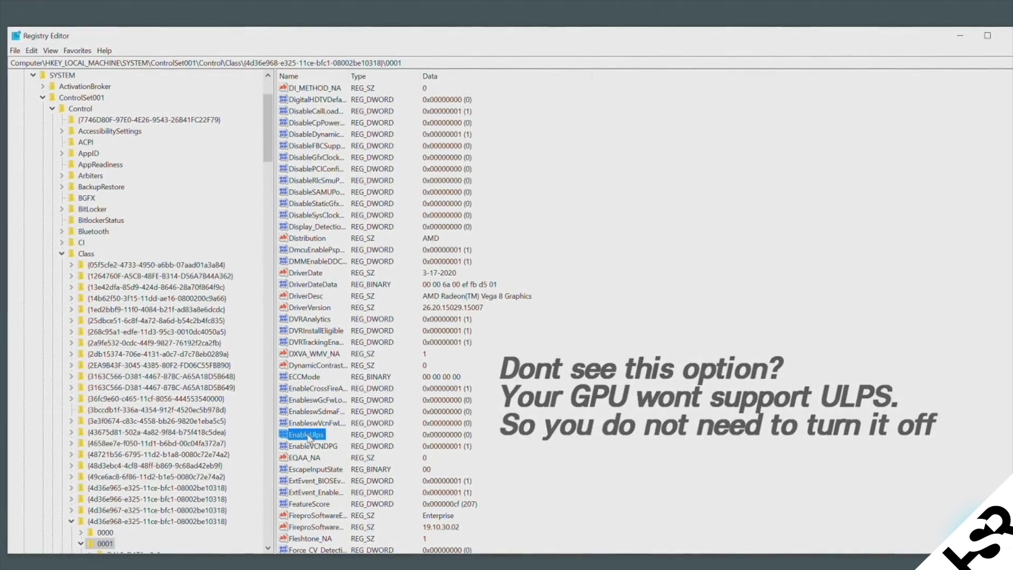
{"action": "double_click", "coordinate": [307, 441]}
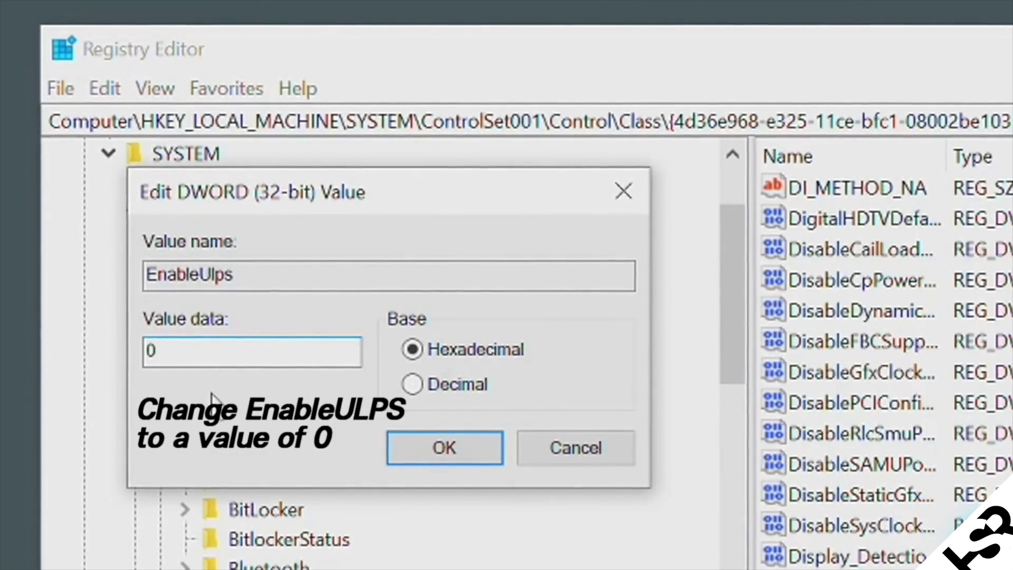
{"action": "left_click", "coordinate": [430, 449]}
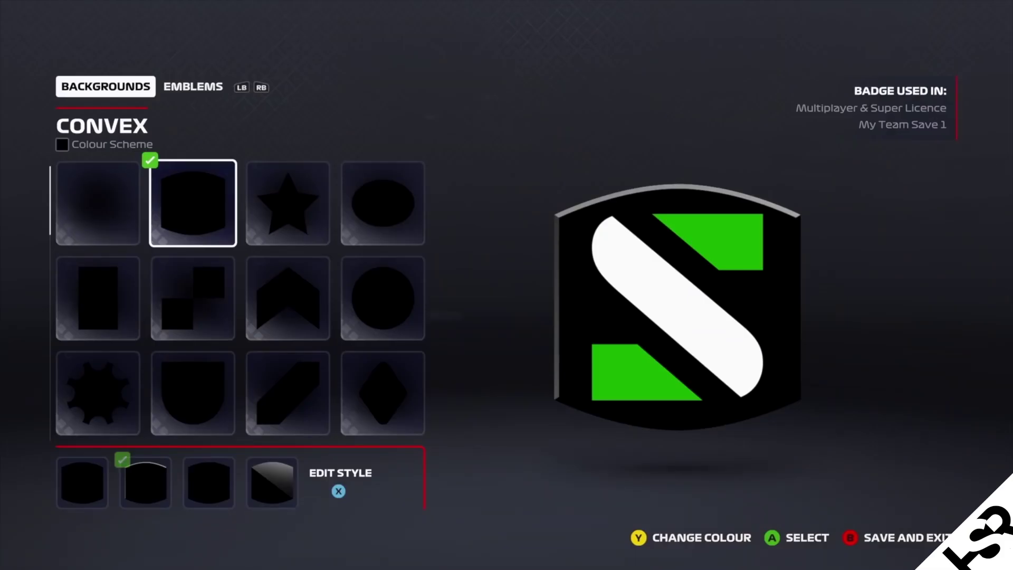
{"action": "key", "text": "Down"}
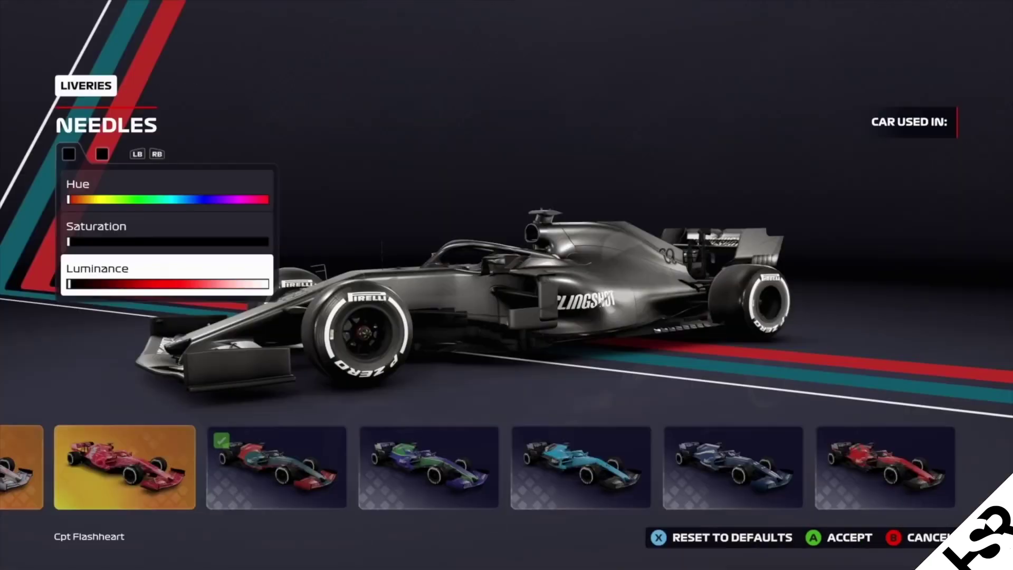
{"action": "key", "text": "Right"}
{"action": "key", "text": "Right"}
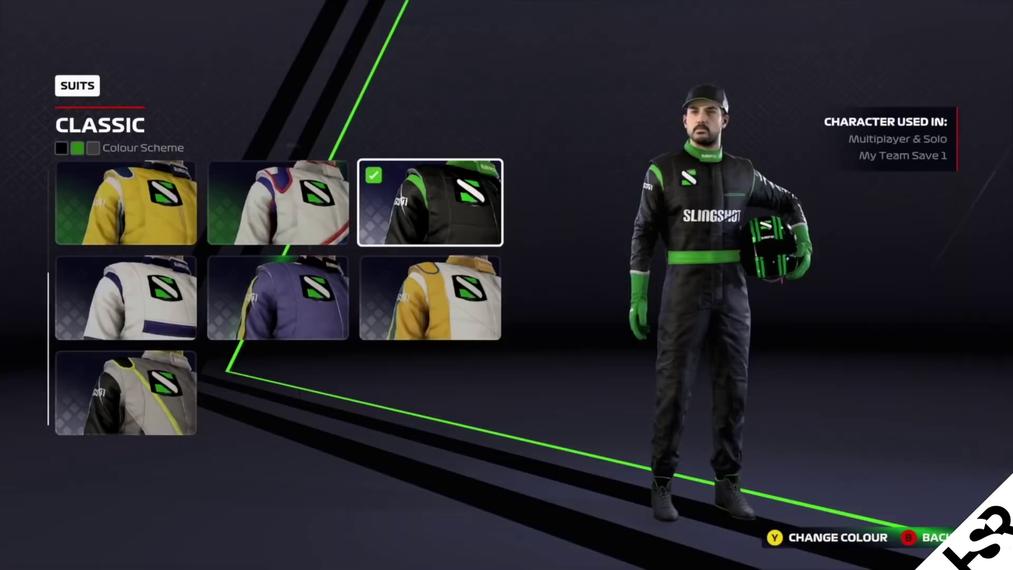
{"action": "key", "text": "Down"}
{"action": "key", "text": "Up"}
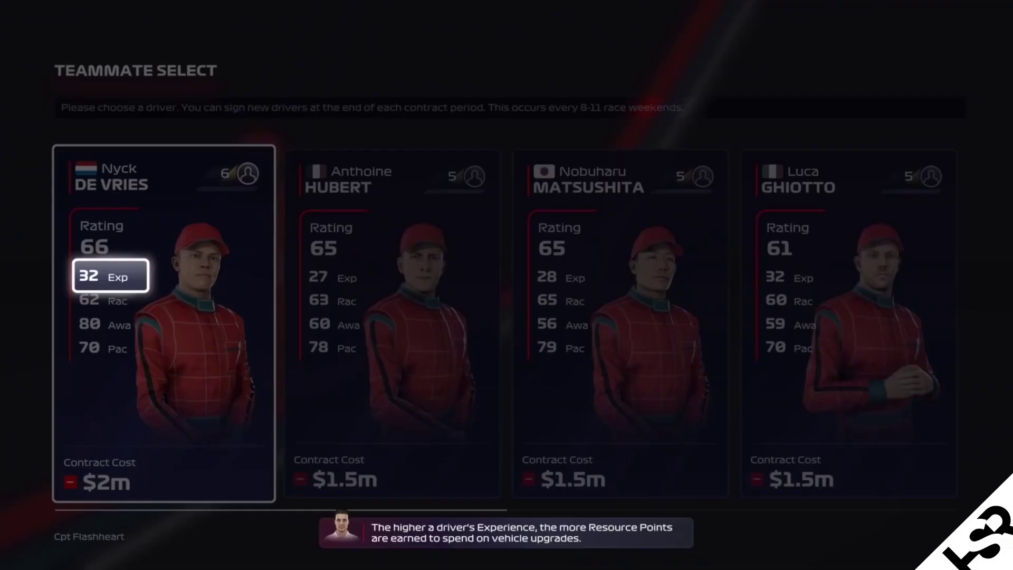
{"action": "key", "text": "Down"}
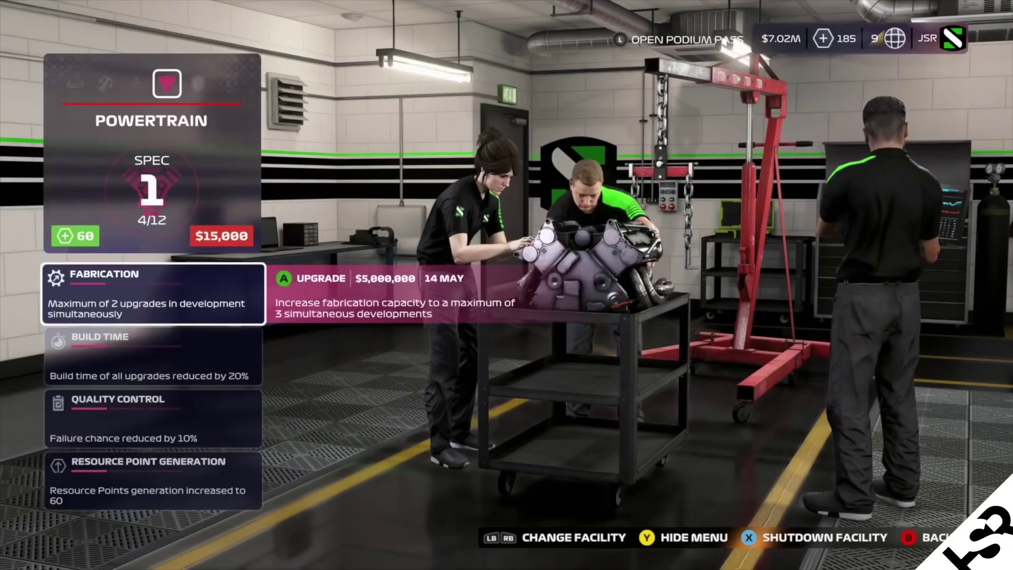
{"action": "key", "text": "Down"}
{"action": "key", "text": "Down"}
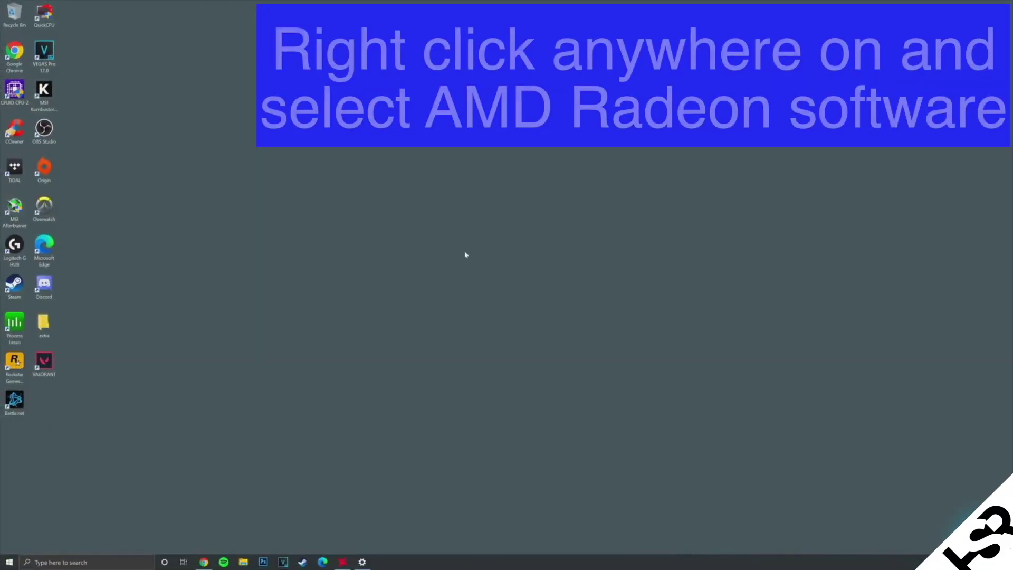
Right-click the empty desktop to show the menu offering AMD Radeon Software
{"action": "right_click", "coordinate": [473, 251]}
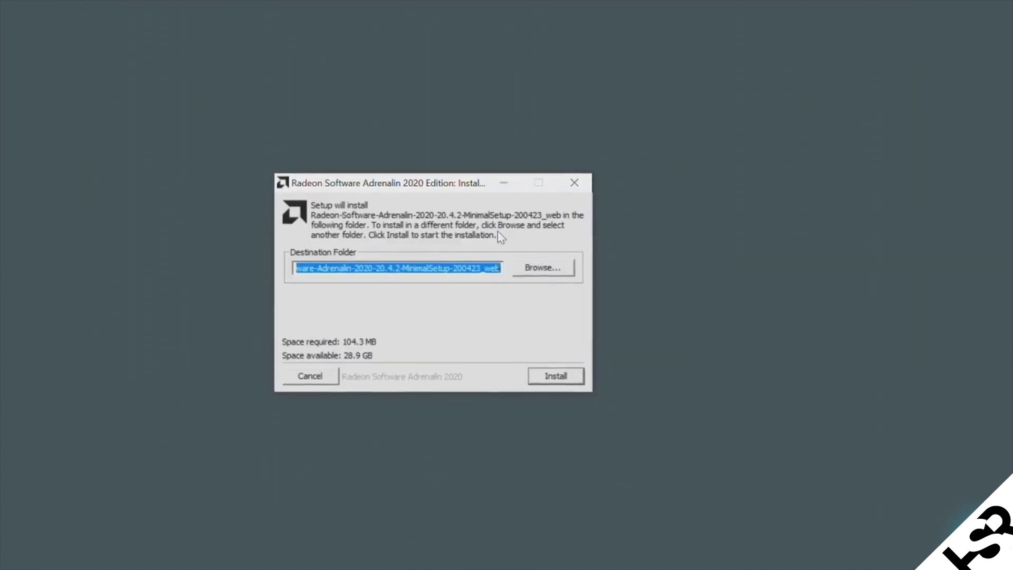
Run the downloaded radeon-software installer to install Radeon Software
{"action": "left_click", "coordinate": [556, 375]}
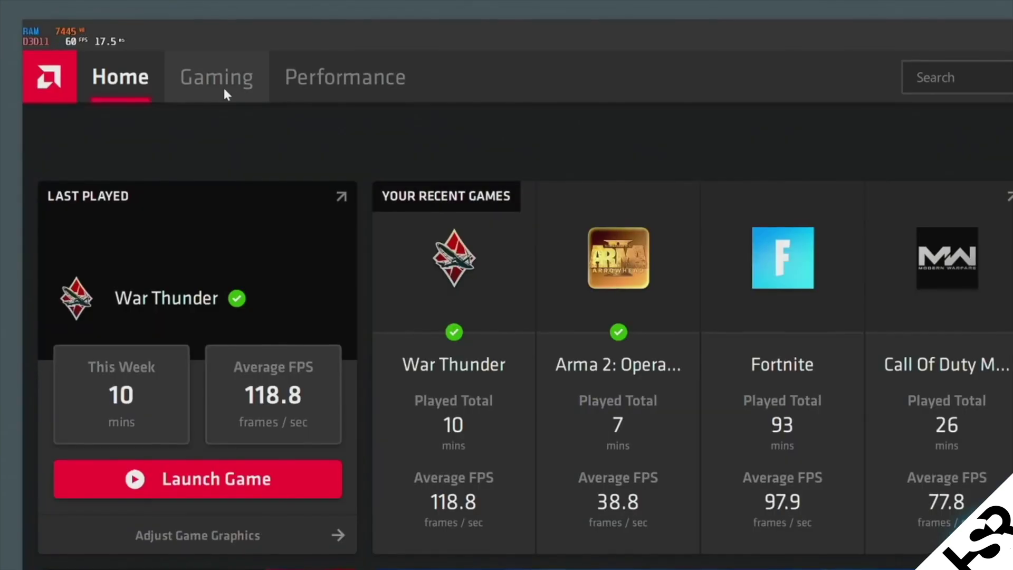
Go to the Gaming section and open Global Graphics
{"action": "left_click", "coordinate": [226, 94]}
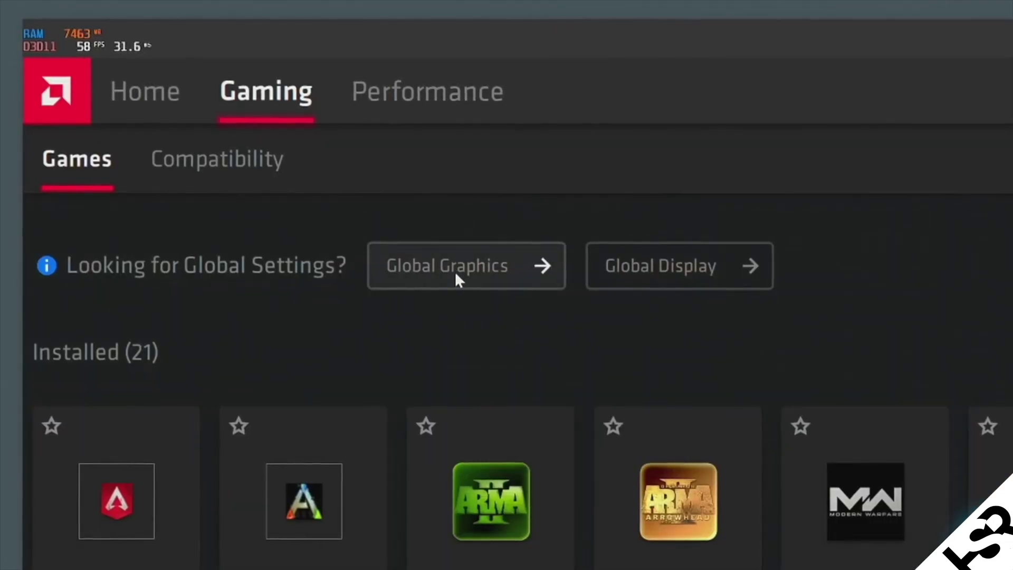
{"action": "left_click", "coordinate": [455, 271]}
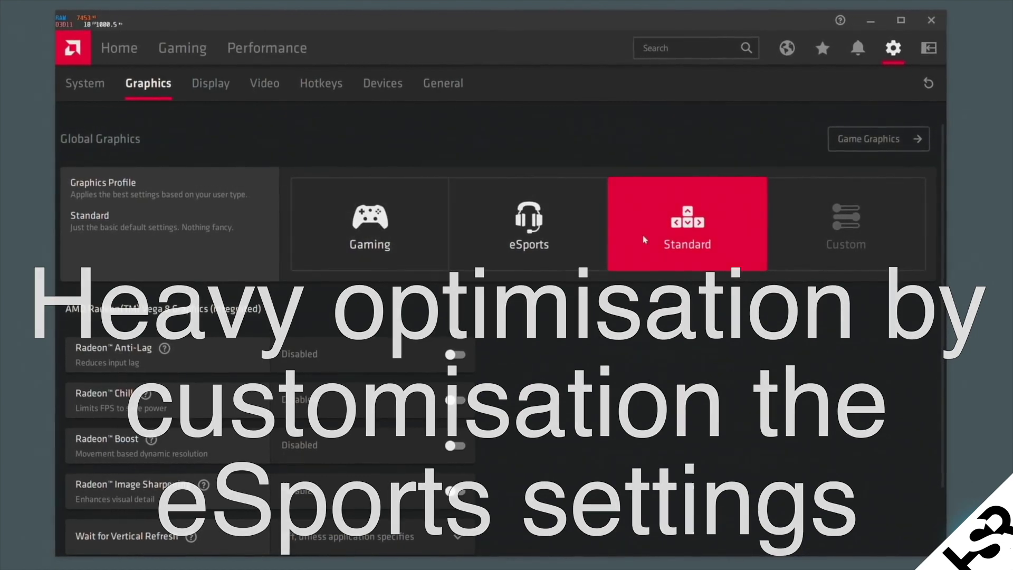
Apply the eSports profile, enabling Anti-Lag and Image Sharpening at 80%
{"action": "left_click", "coordinate": [459, 211]}
{"action": "scroll", "coordinate": [264, 243], "scroll_direction": "down", "scroll_amount": 2}
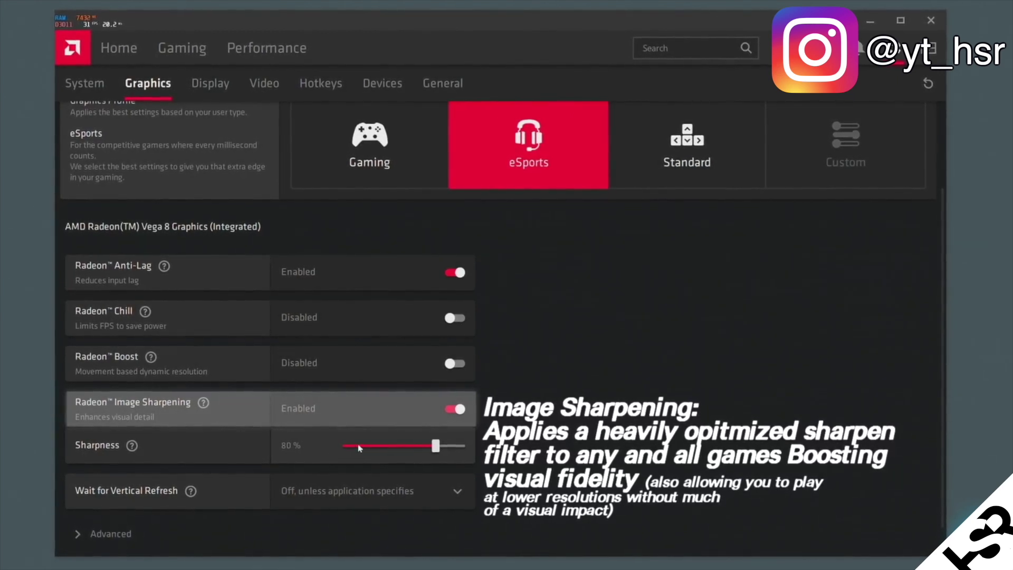
{"action": "mouse_move", "coordinate": [435, 446]}
{"action": "left_mouse_down"}
{"action": "mouse_move", "coordinate": [402, 446]}
{"action": "mouse_move", "coordinate": [435, 445]}
{"action": "left_mouse_up"}
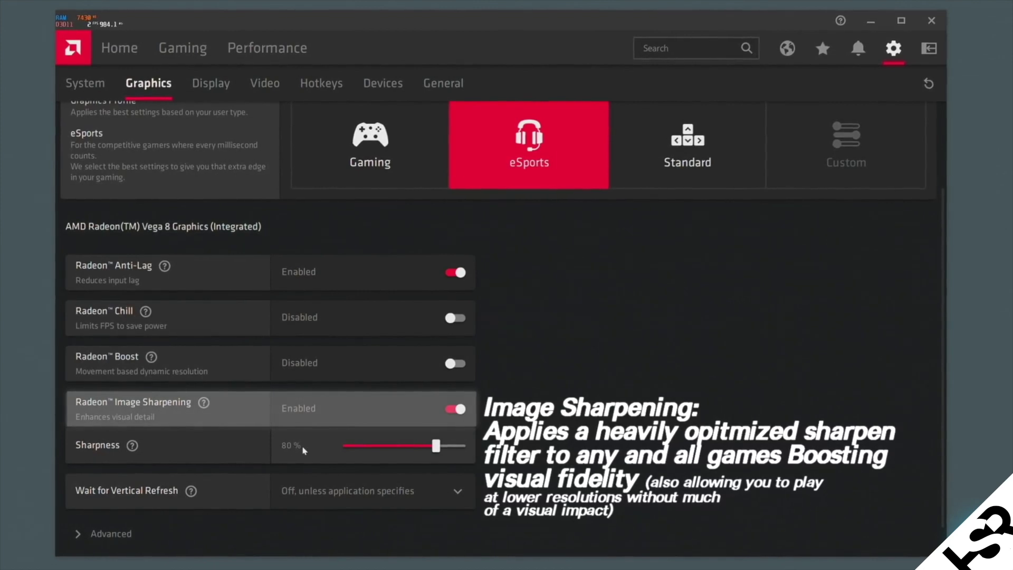
Turn Wait for Vertical Refresh (V-Sync) to Always off
{"action": "scroll", "coordinate": [155, 471], "scroll_direction": "down", "scroll_amount": 1}
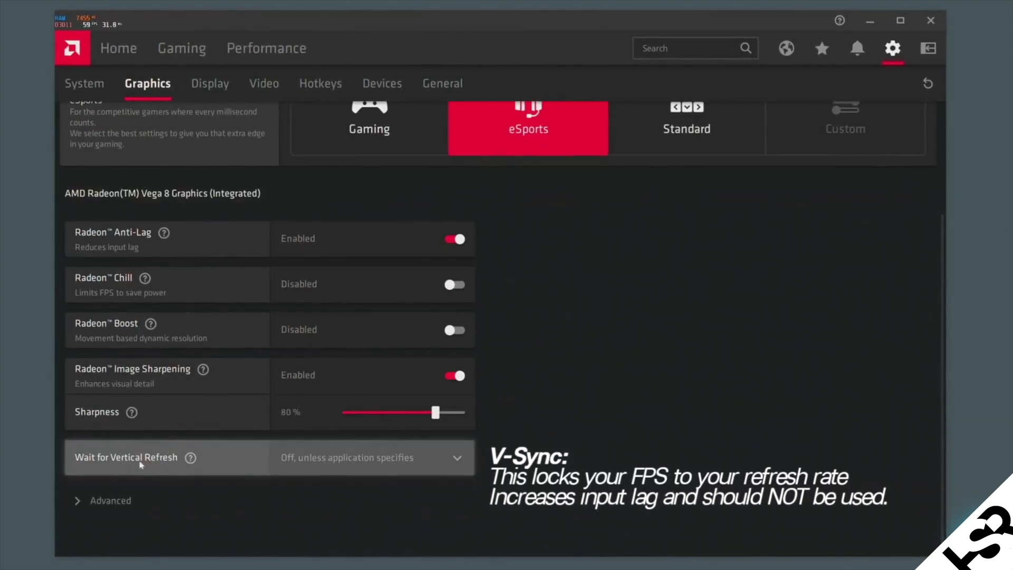
{"action": "left_click", "coordinate": [294, 461]}
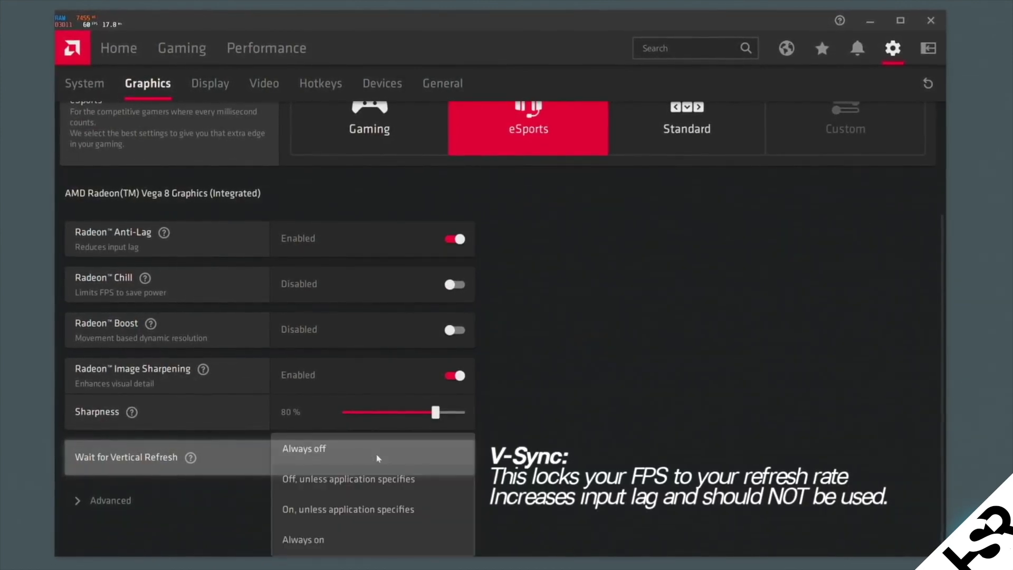
{"action": "left_click", "coordinate": [300, 461]}
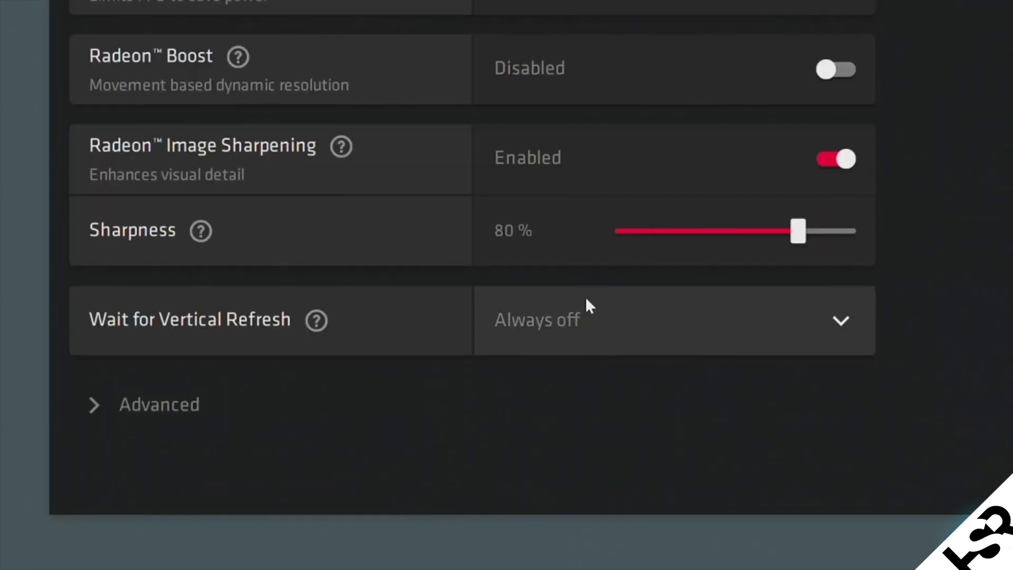
Expand advanced settings, keeping anti-aliasing on Use application settings with Multisampling
{"action": "left_click", "coordinate": [153, 407]}
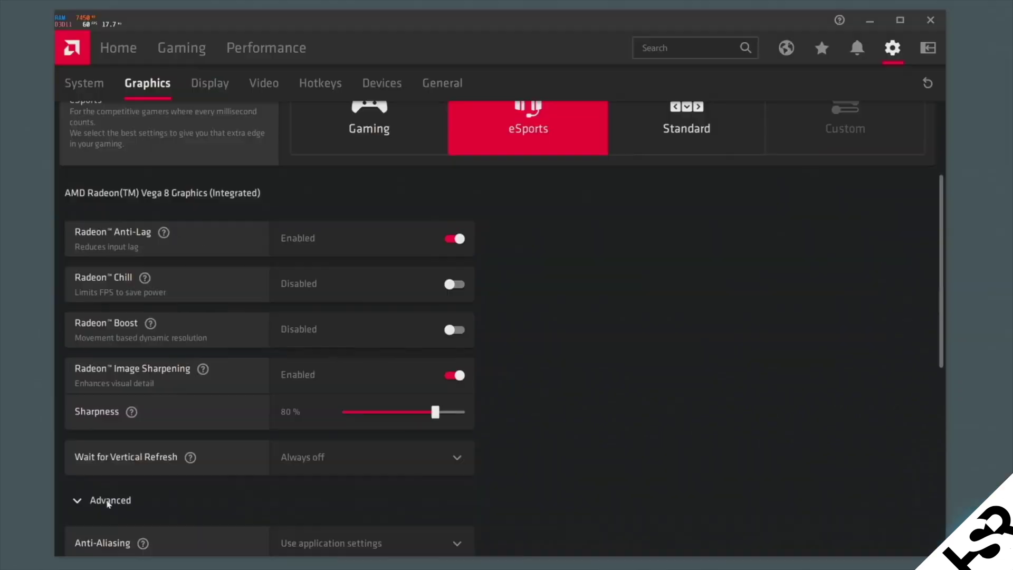
{"action": "scroll", "coordinate": [108, 504], "scroll_direction": "down", "scroll_amount": 5}
{"action": "scroll", "coordinate": [181, 244], "scroll_direction": "up", "scroll_amount": 1}
{"action": "scroll", "coordinate": [193, 219], "scroll_direction": "down", "scroll_amount": 2}
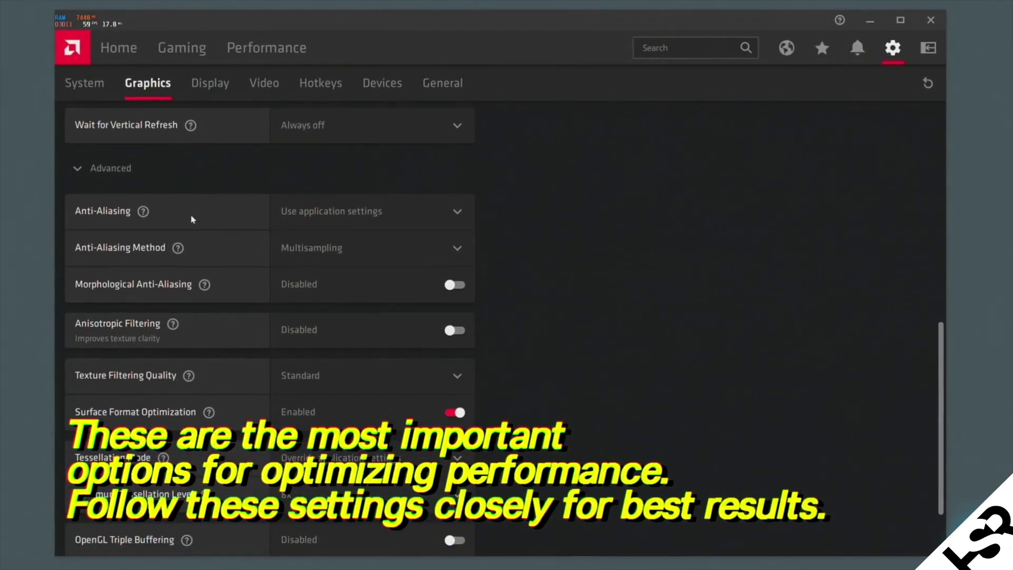
{"action": "left_click", "coordinate": [315, 216]}
{"action": "left_click", "coordinate": [328, 241]}
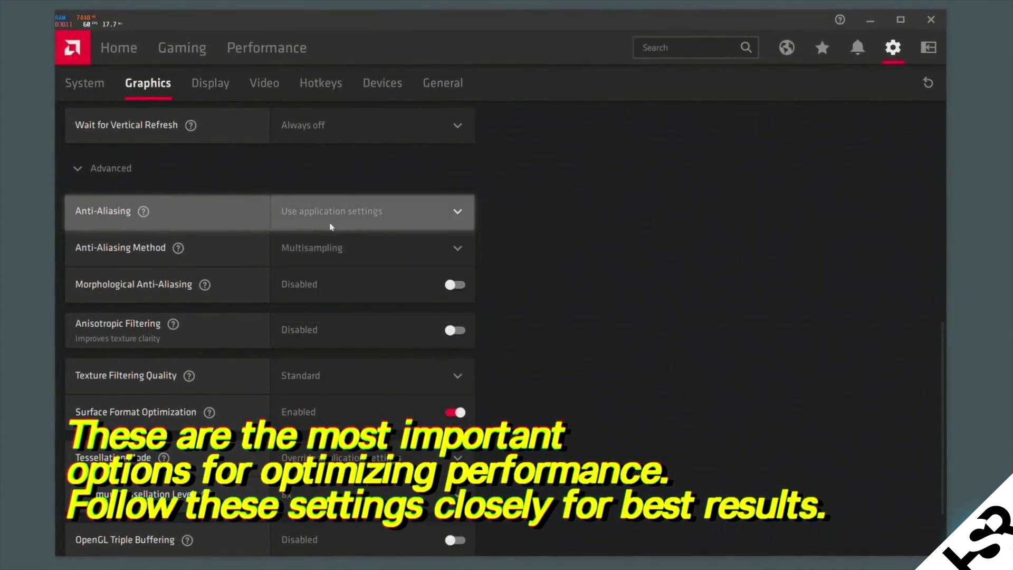
{"action": "left_click", "coordinate": [339, 250]}
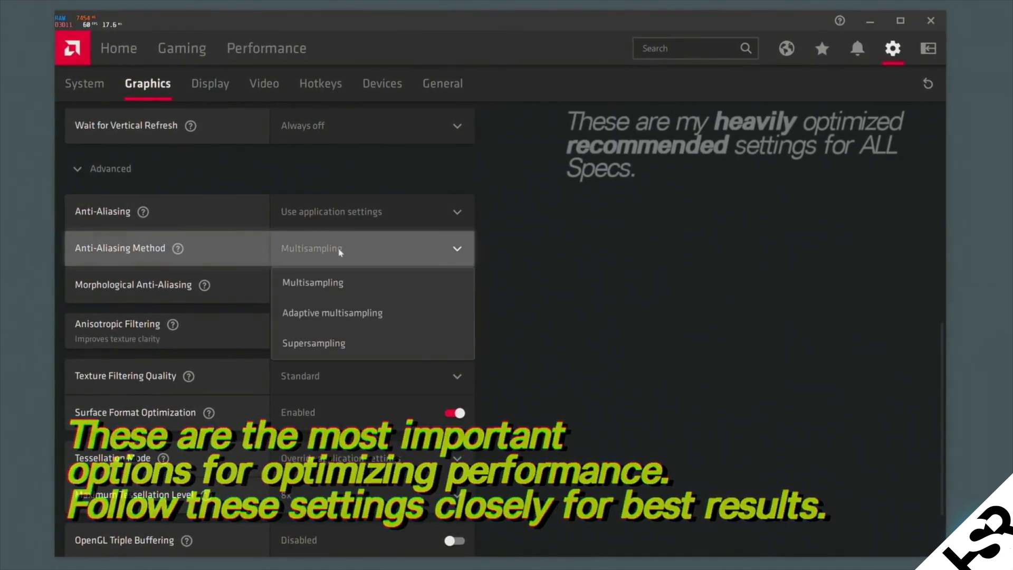
{"action": "left_click", "coordinate": [313, 282]}
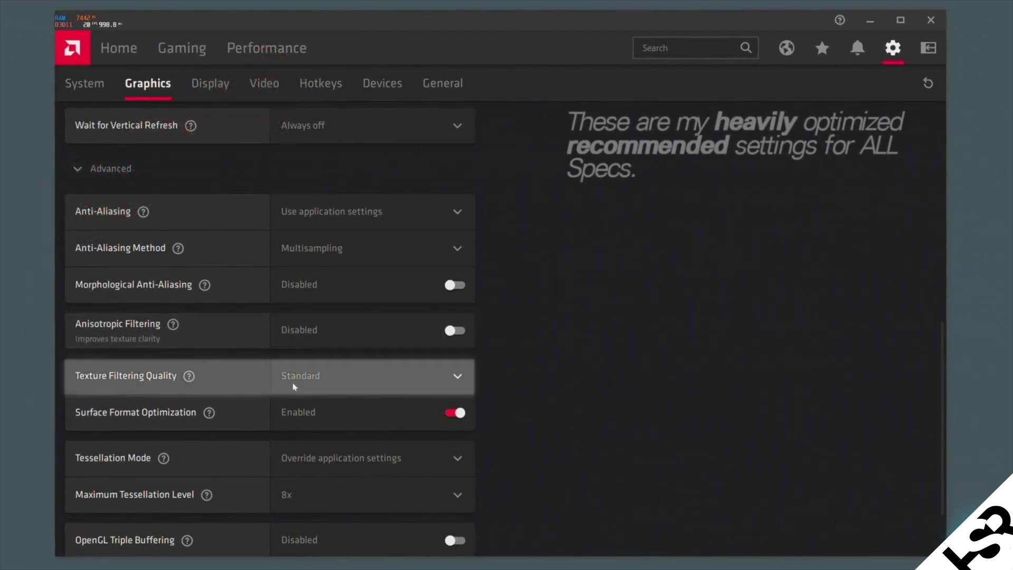
Set texture filtering quality to Performance and maximum tessellation level to Off under override mode
{"action": "left_click", "coordinate": [311, 383]}
{"action": "left_click", "coordinate": [307, 470]}
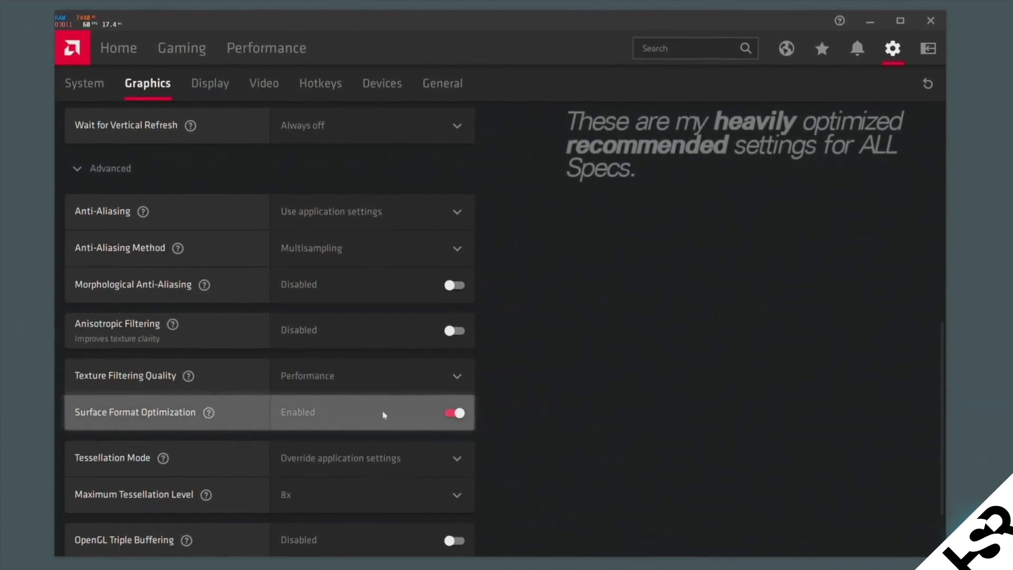
{"action": "left_click", "coordinate": [325, 458]}
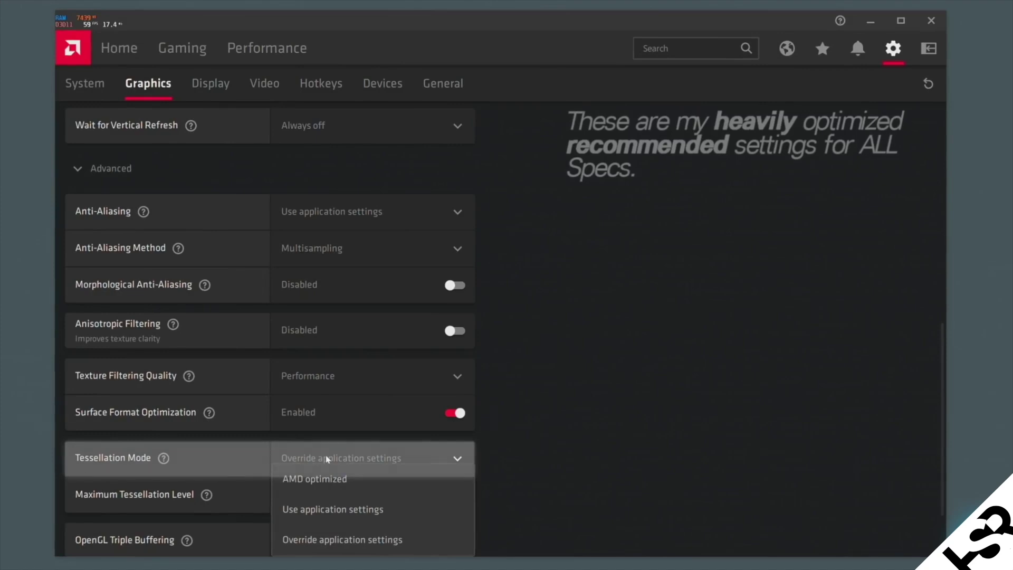
{"action": "left_click", "coordinate": [362, 544]}
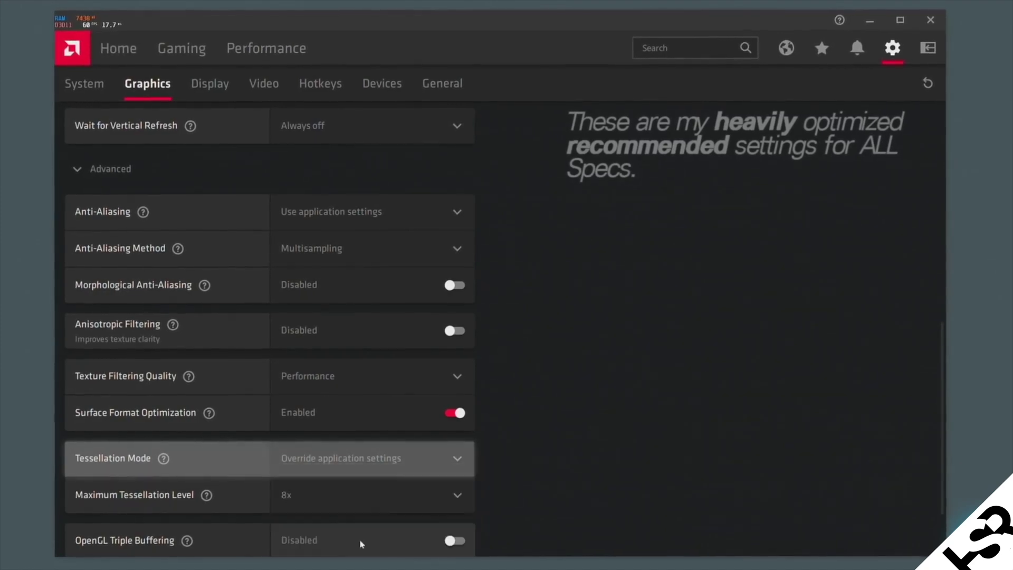
{"action": "left_click", "coordinate": [317, 490]}
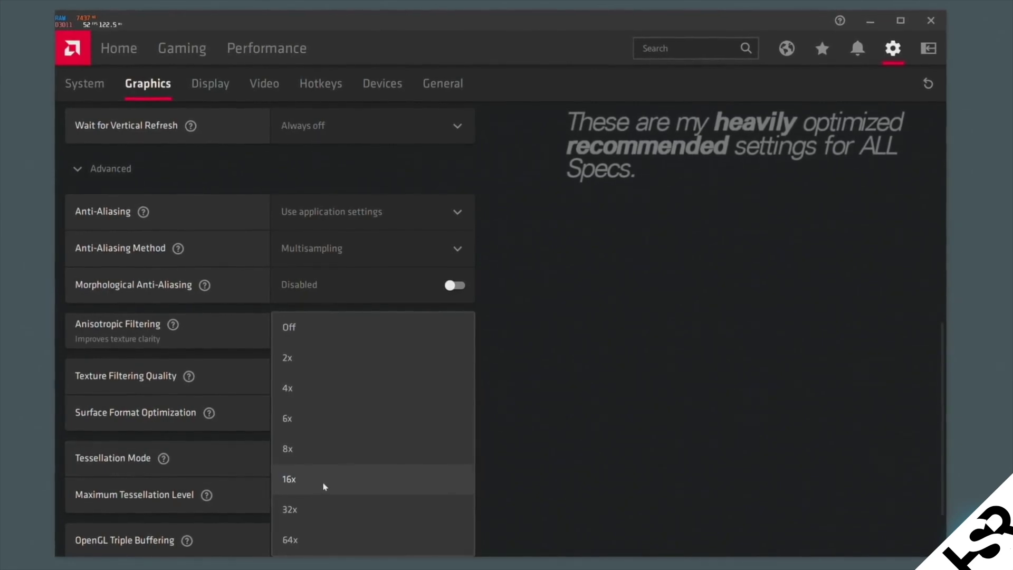
{"action": "left_click", "coordinate": [309, 335]}
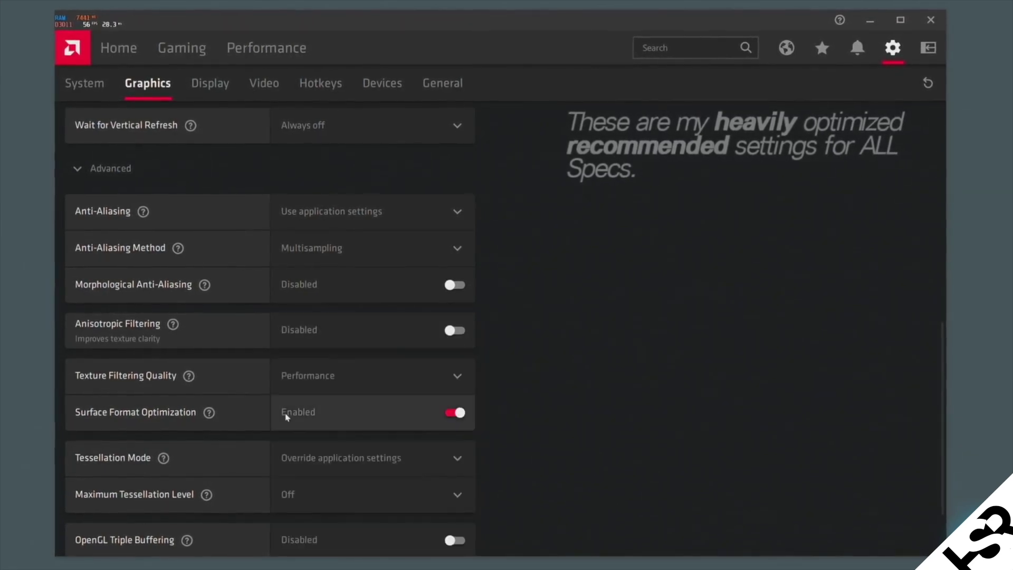
Scroll down the Graphics settings and run Perform Reset for Reset Shader Cache
{"action": "scroll", "coordinate": [264, 414], "scroll_direction": "down", "scroll_amount": 2}
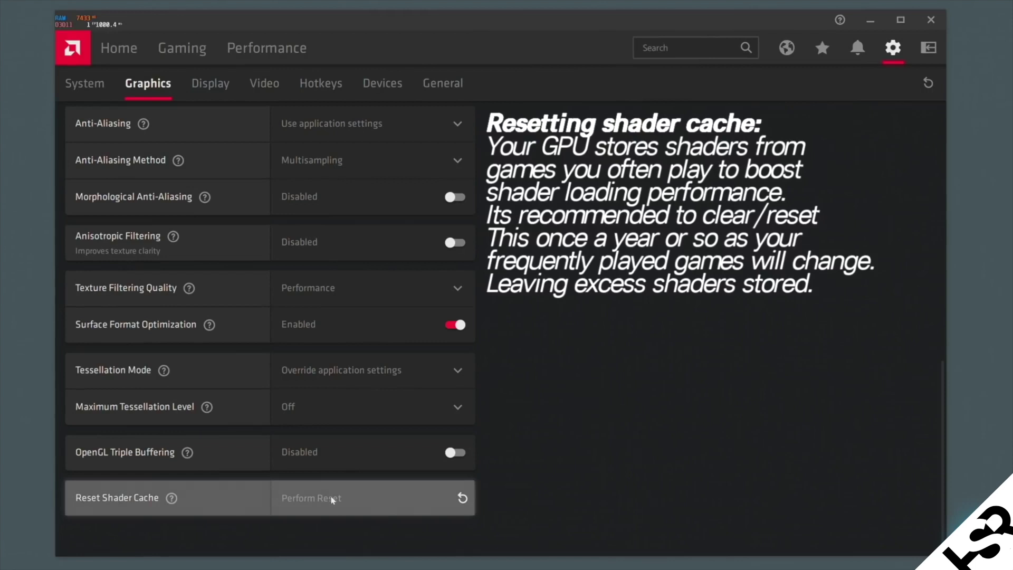
{"action": "left_click", "coordinate": [335, 499]}
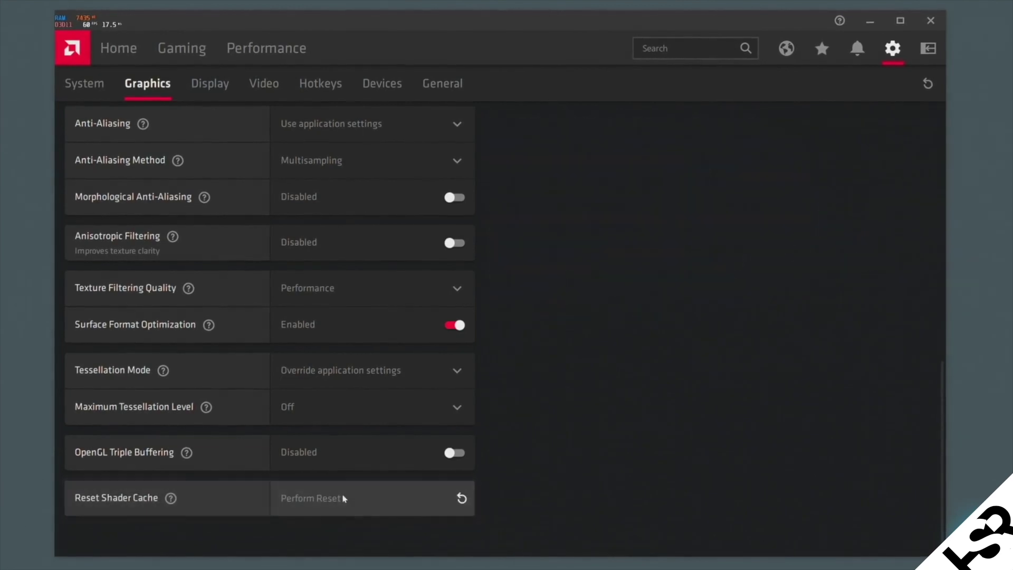
Switch to the Display tab, leaving GPU Scaling turned off
{"action": "left_click", "coordinate": [217, 99]}
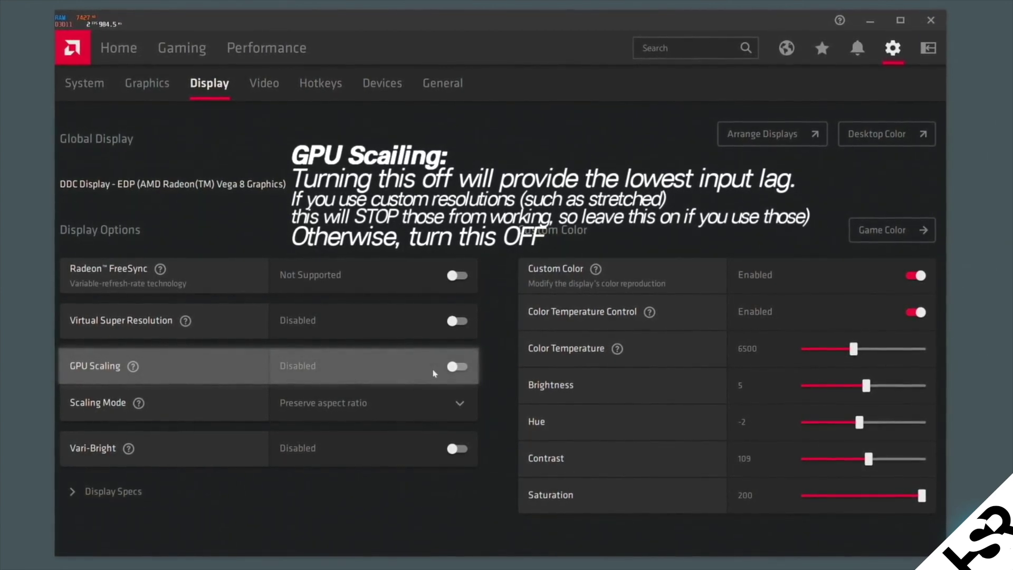
Change the Display Scaling Mode dropdown to Full panel
{"action": "left_click", "coordinate": [342, 408]}
{"action": "left_click", "coordinate": [320, 468]}
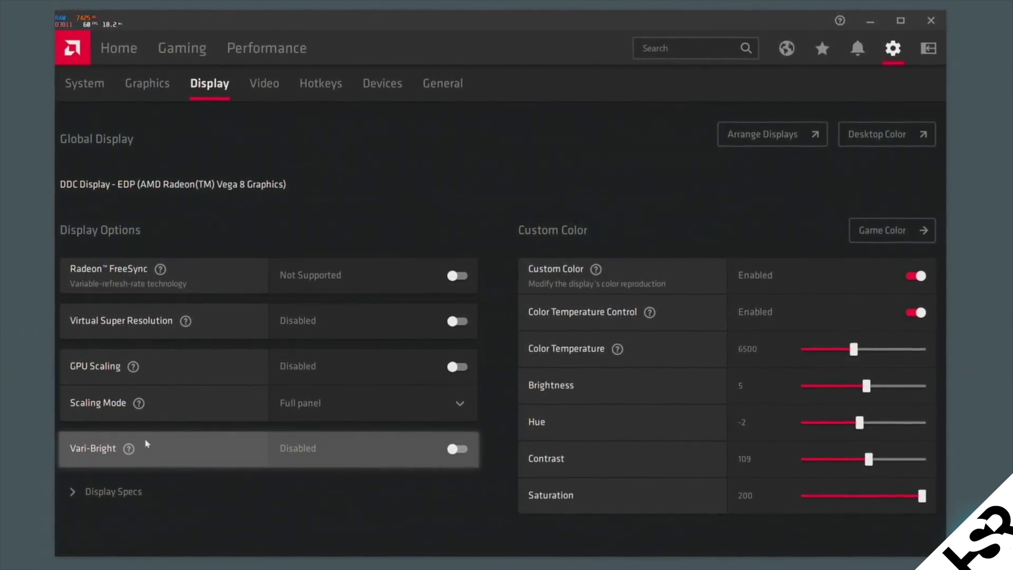
{"action": "mouse_move", "coordinate": [129, 448]}
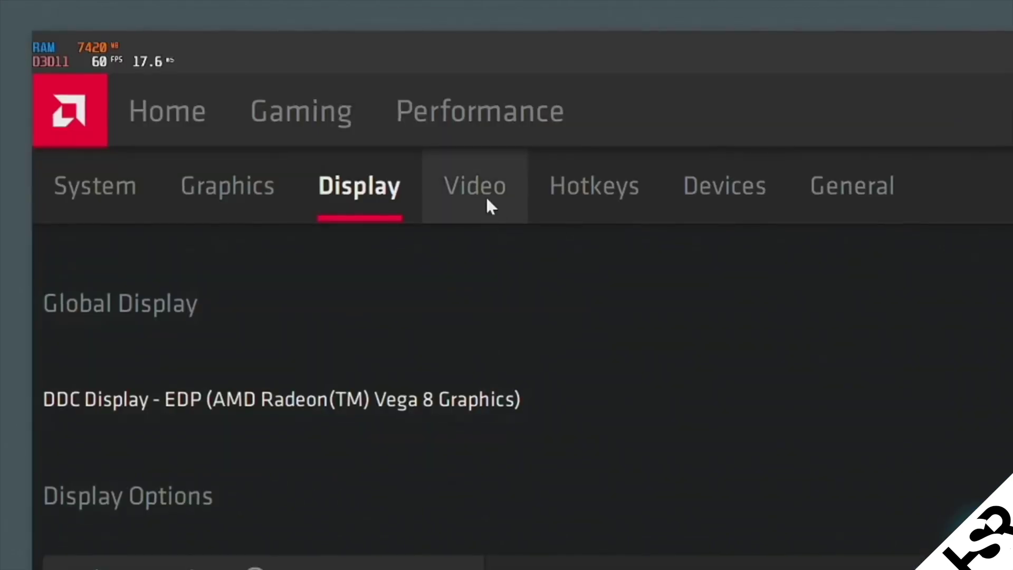
Go to the Video tab, keeping the Video Profile on Default
{"action": "left_click", "coordinate": [488, 203]}
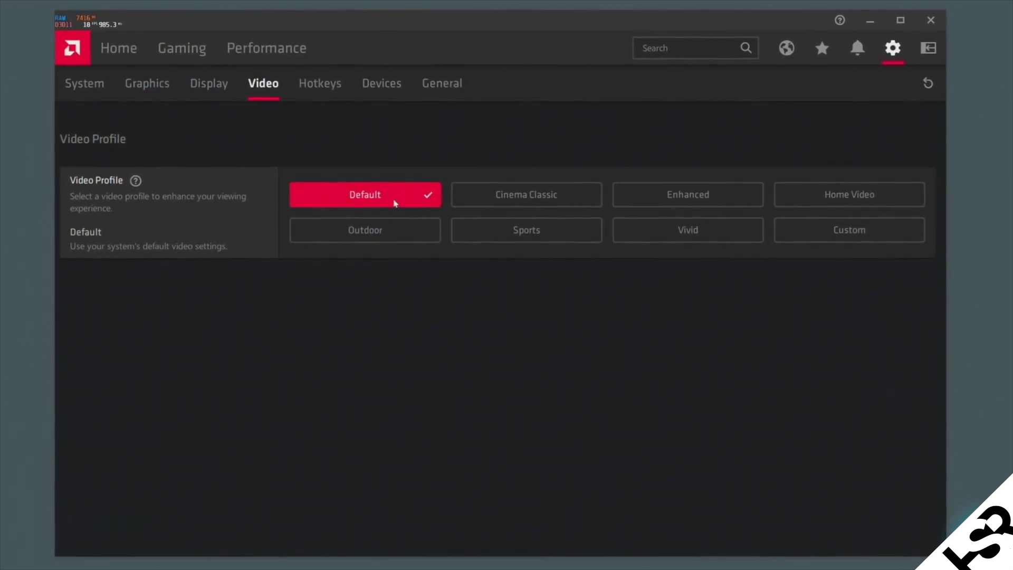
On the General settings page, switch the In-Game Overlay toggle on
{"action": "left_click", "coordinate": [320, 83]}
{"action": "left_click", "coordinate": [448, 88]}
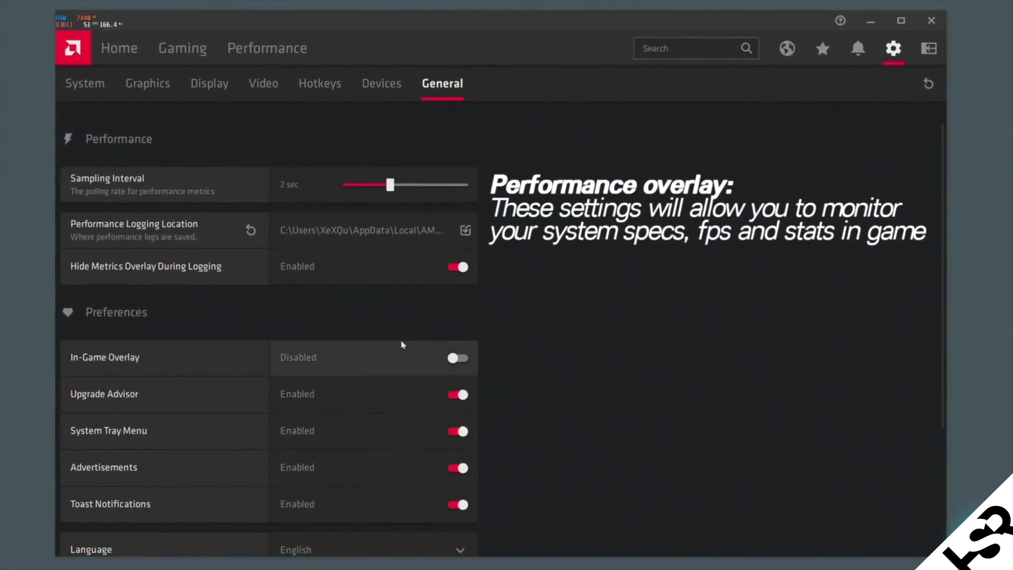
{"action": "scroll", "coordinate": [436, 334], "scroll_direction": "down", "scroll_amount": 2}
{"action": "scroll", "coordinate": [439, 335], "scroll_direction": "up", "scroll_amount": 2}
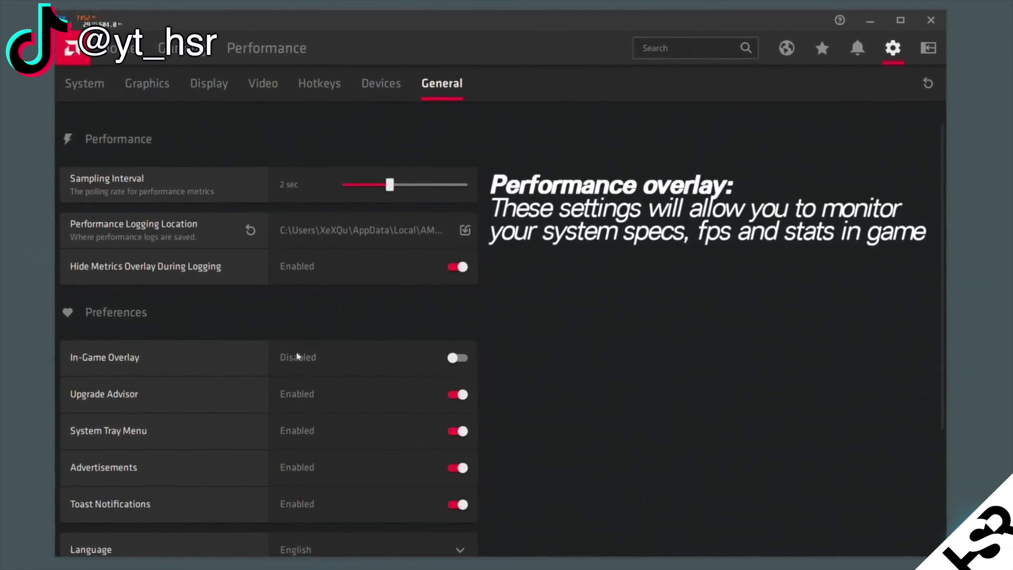
{"action": "left_click", "coordinate": [442, 360]}
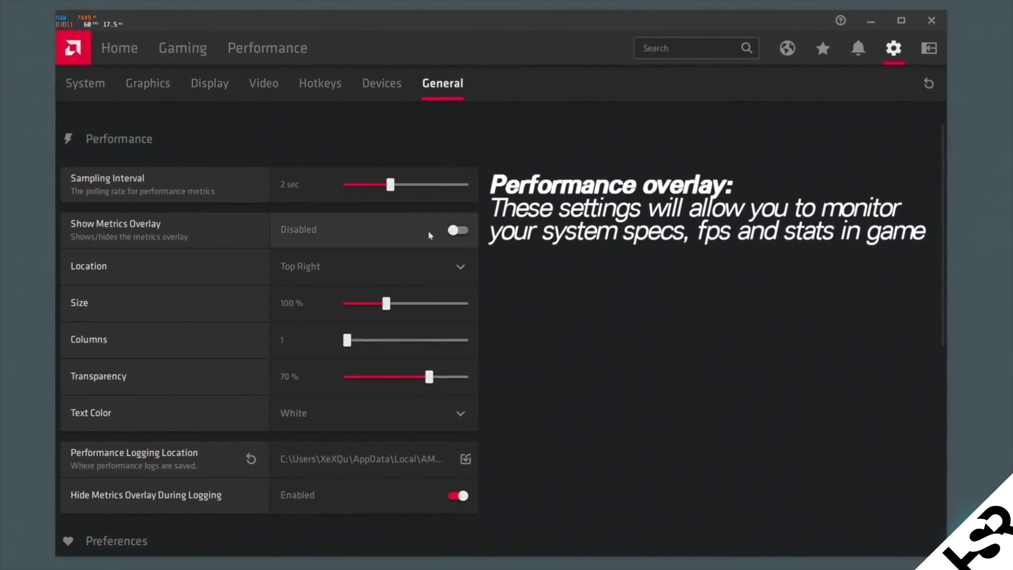
Toggle Show Metrics Overlay on and back off, then open the Performance metrics page
{"action": "left_click", "coordinate": [455, 231]}
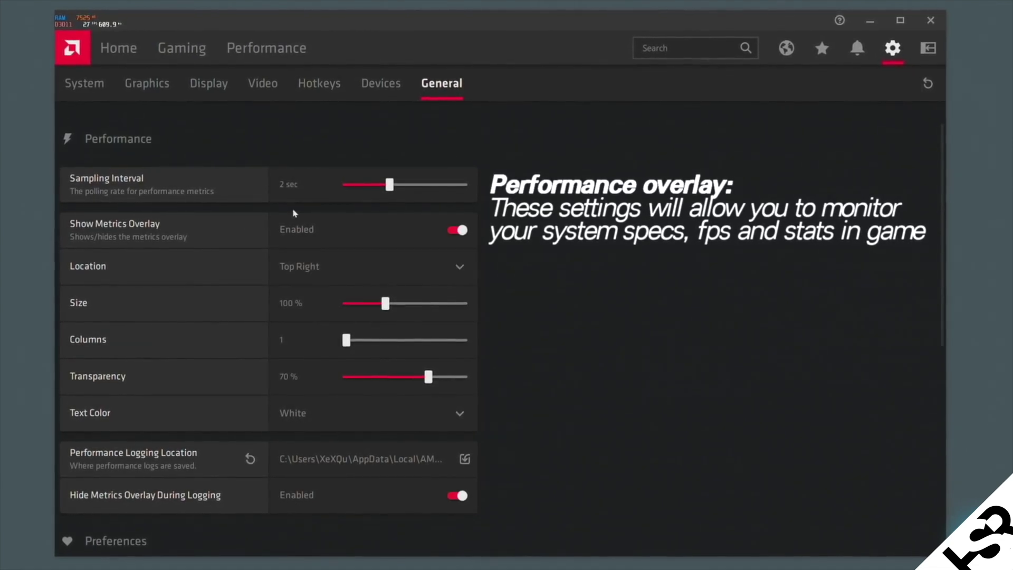
{"action": "left_click", "coordinate": [449, 228]}
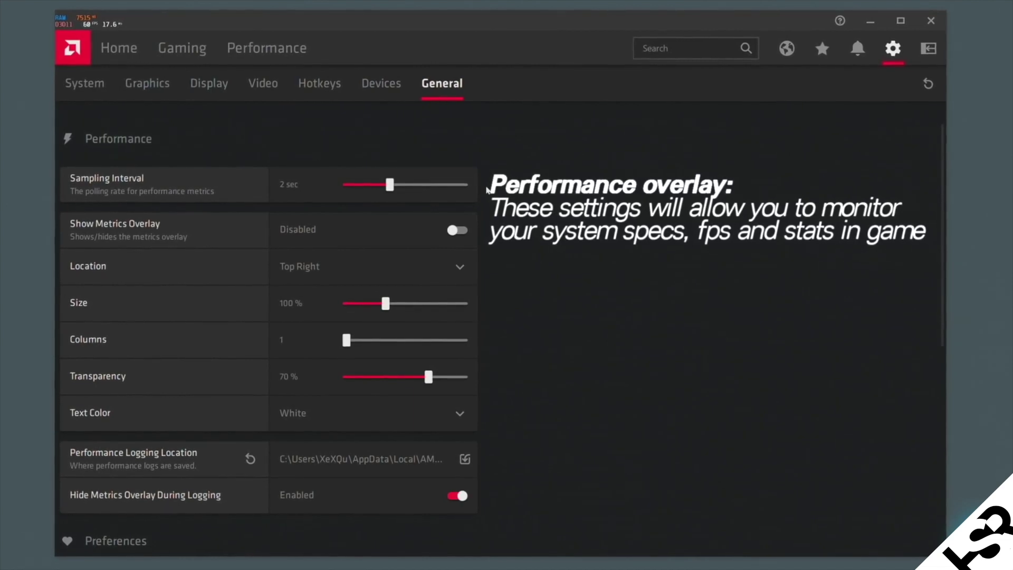
{"action": "left_click", "coordinate": [277, 56]}
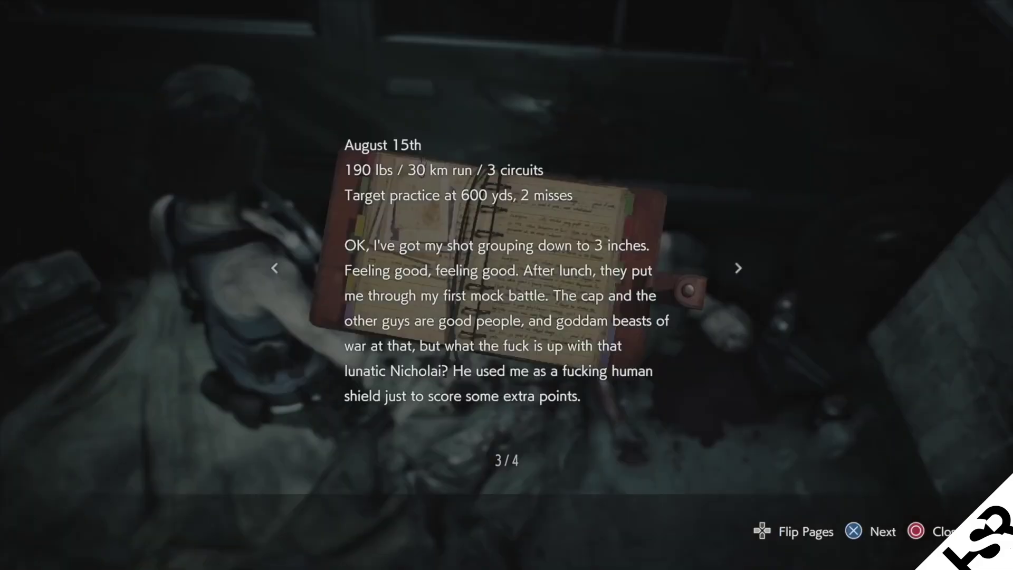
Flip the diary to page 4/4, then walk Jill down the stairs toward Moon's Donuts
{"action": "key", "text": "Right"}
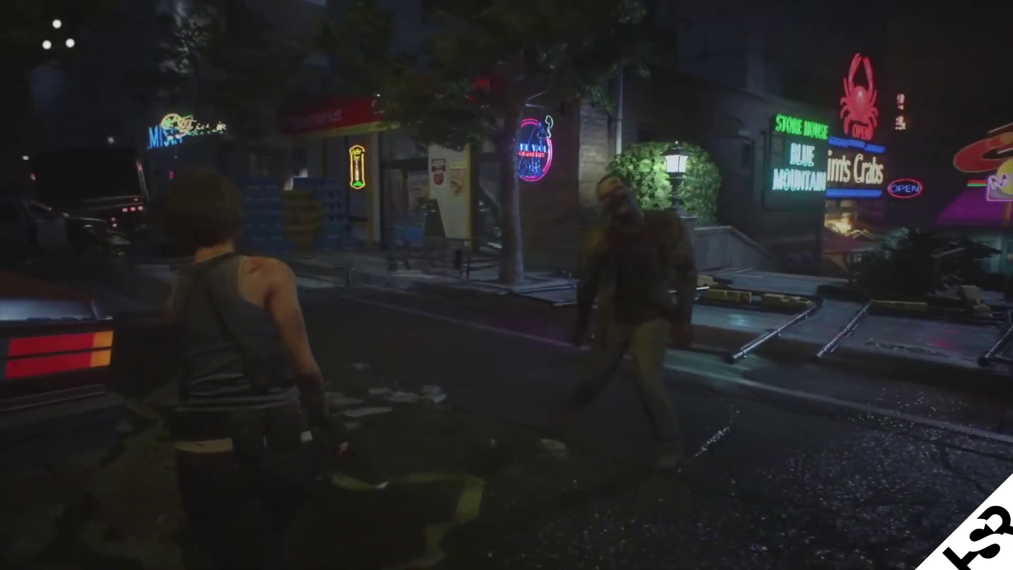
{"action": "key", "text": "w"}
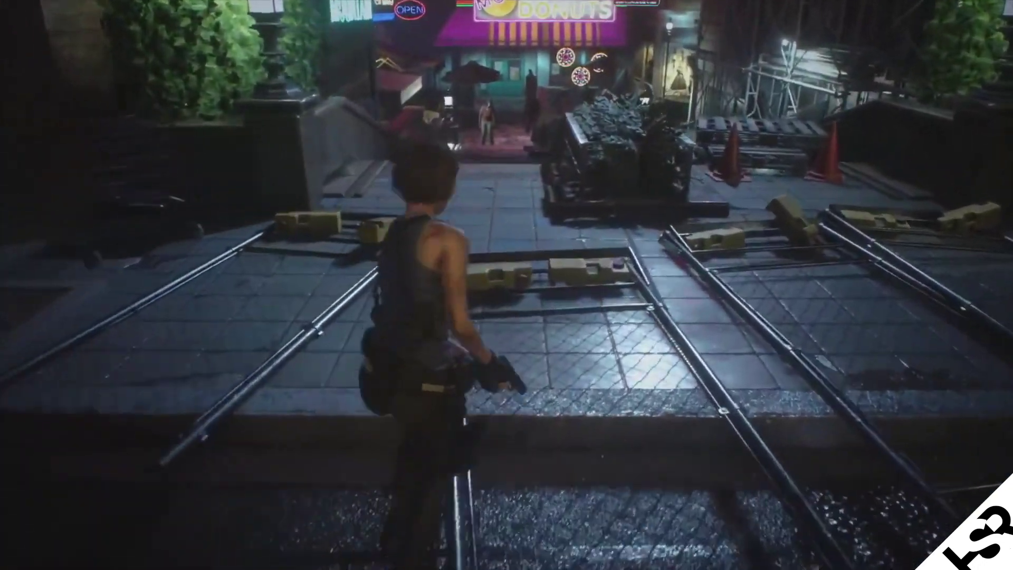
{"action": "key", "text": "w"}
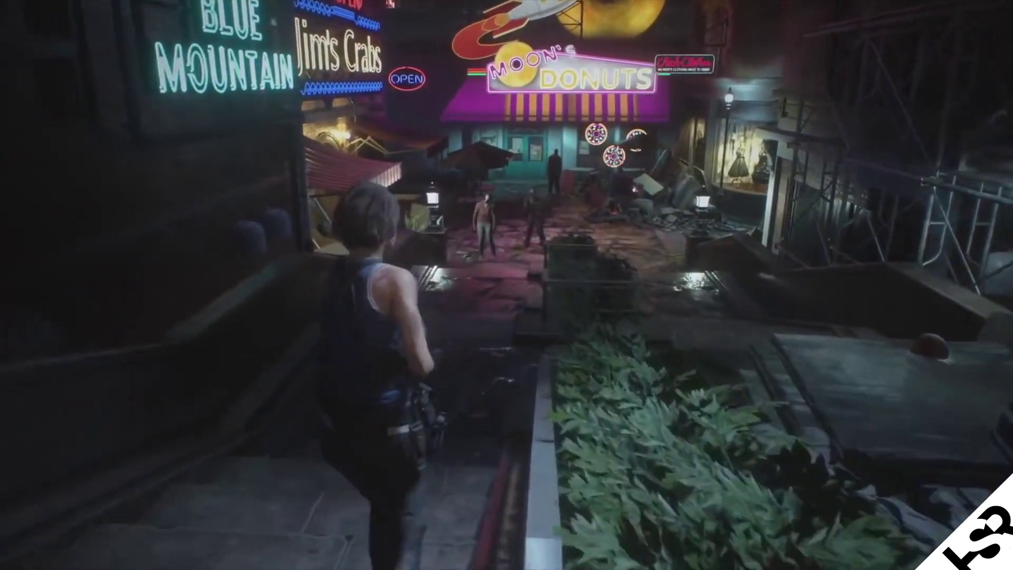
{"action": "key", "text": "w"}
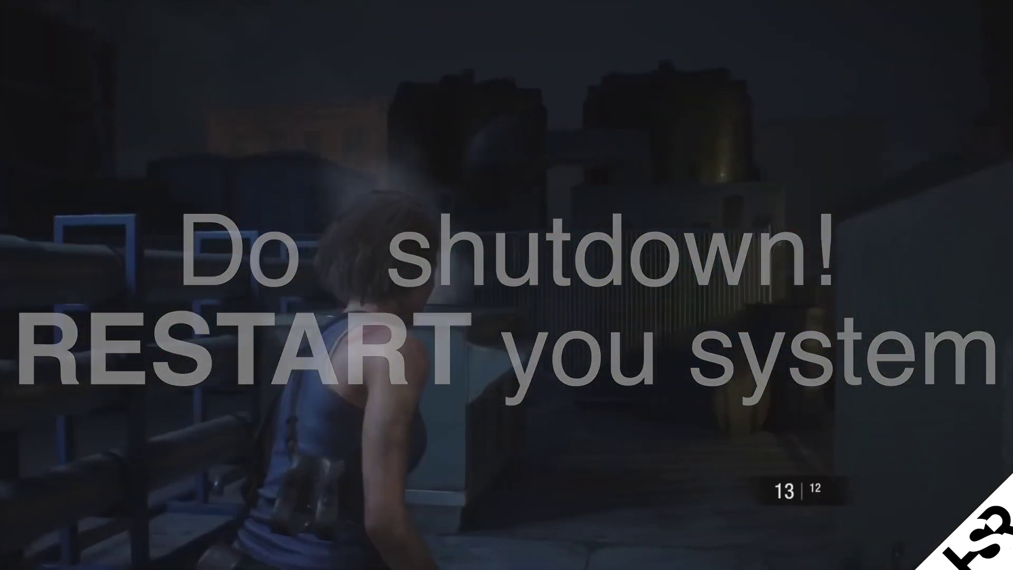
{"action": "key", "text": "w"}
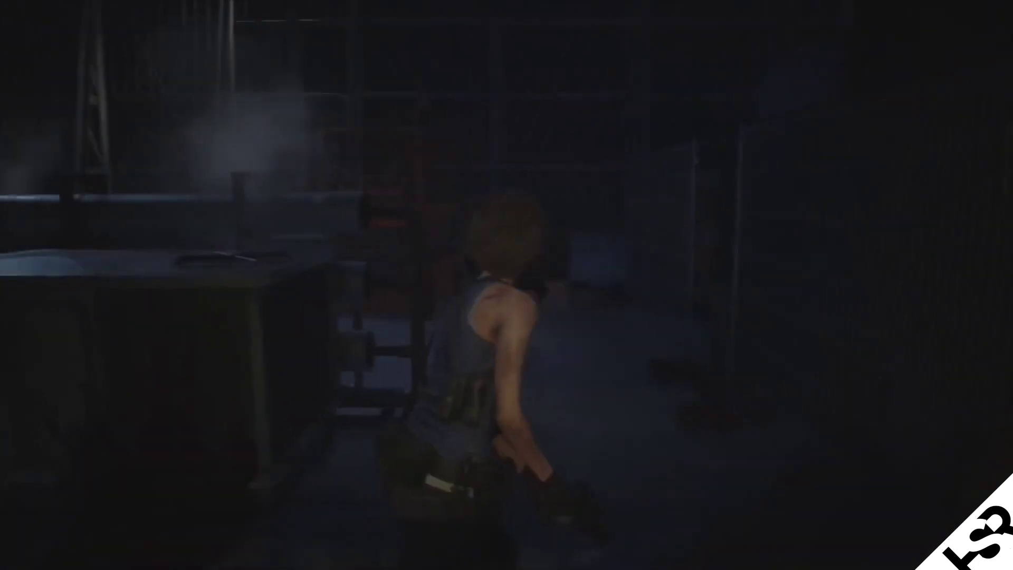